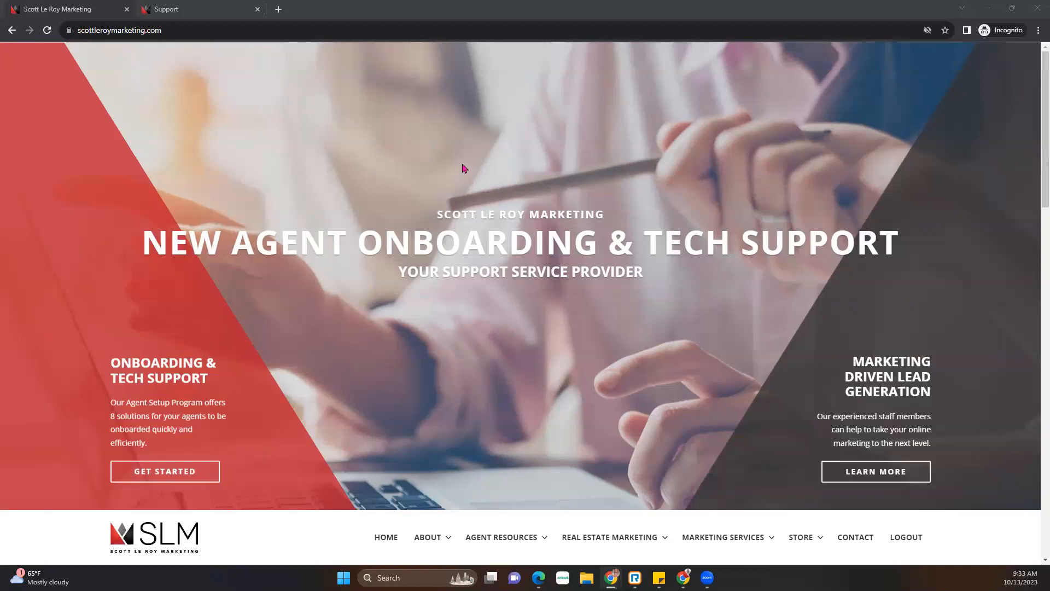
Step: Open the Free Templates page of scottleroymarketing.com from the agent resources
left_click(175, 30)
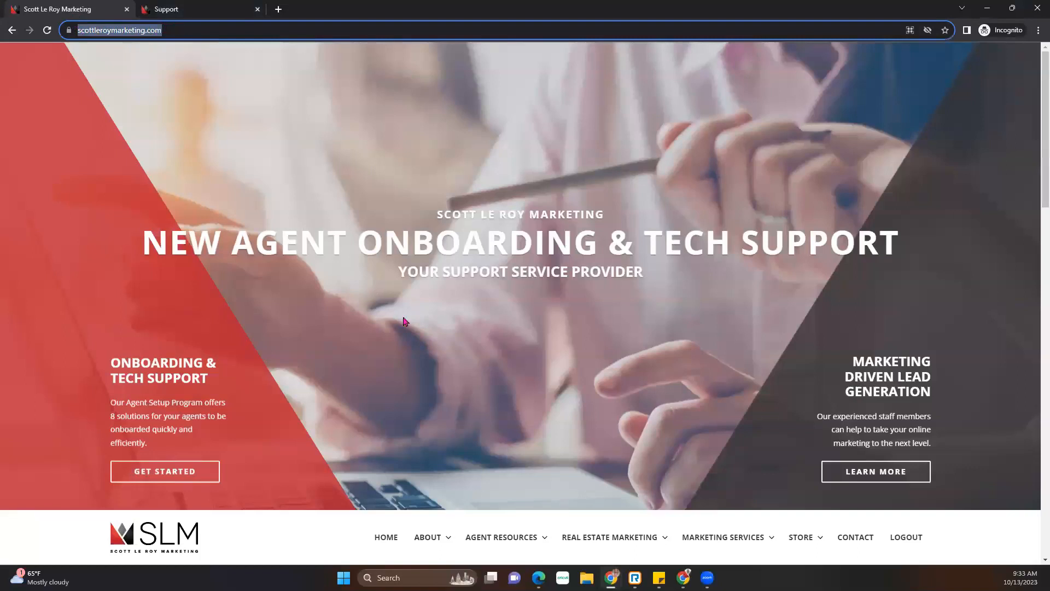
scroll(557, 312, "down", 1)
scroll(556, 310, "down", 4)
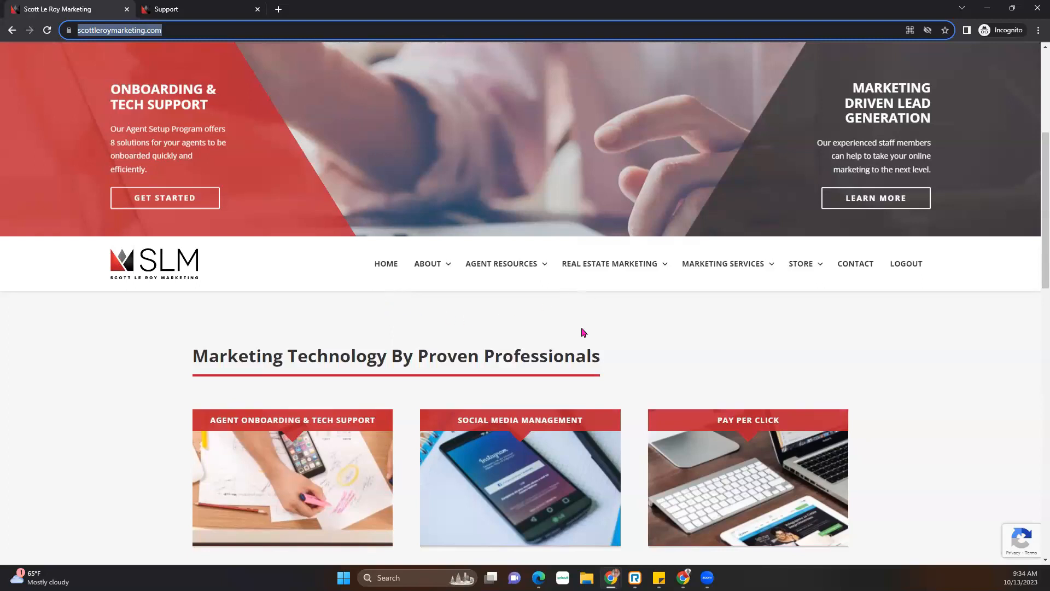
mouse_move(533, 276)
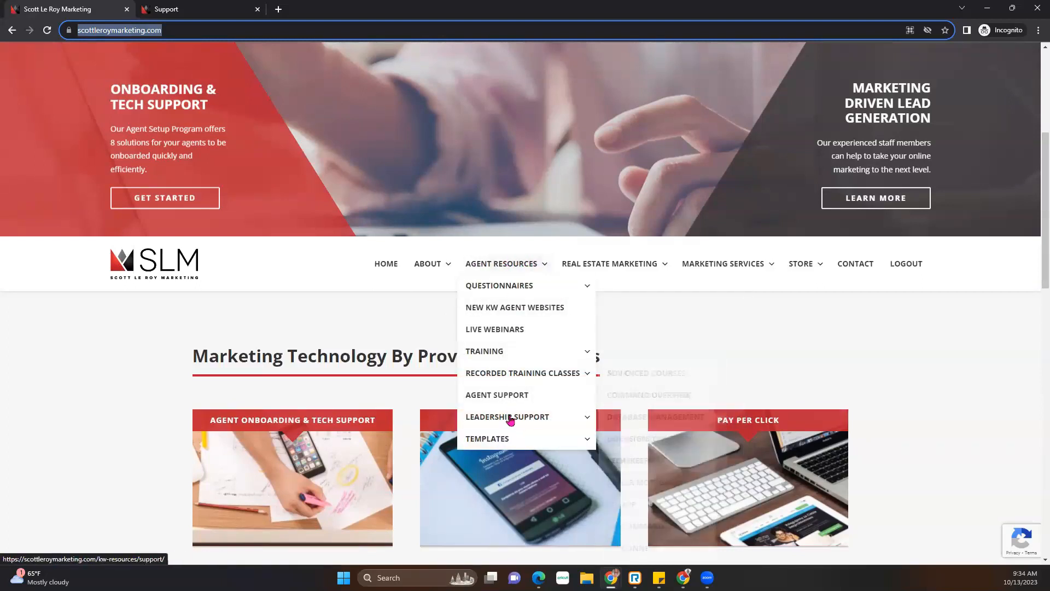
mouse_move(500, 444)
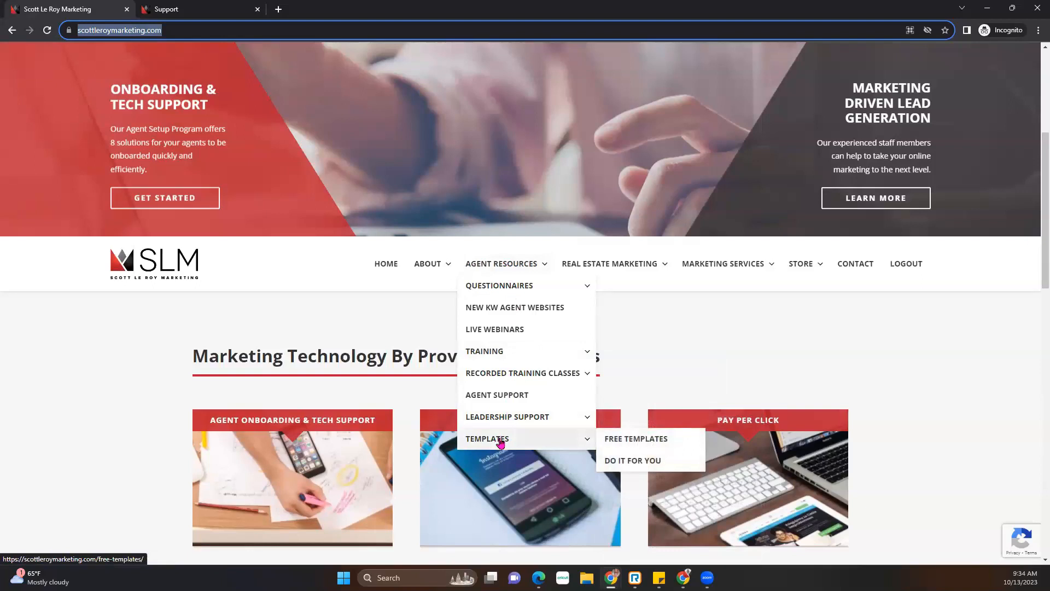
left_click(626, 443)
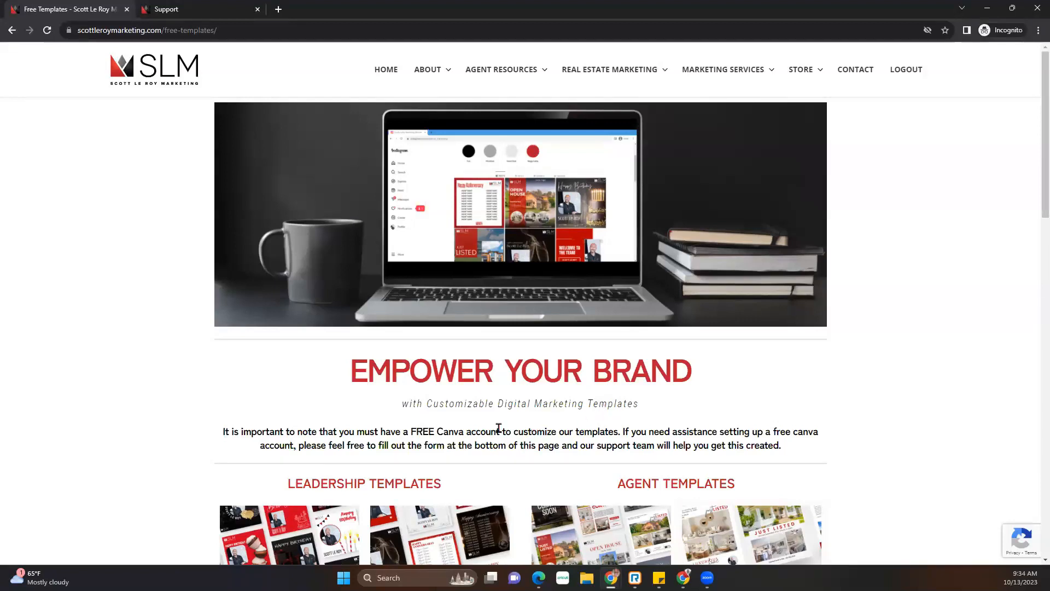
Step: Review the note about the free Canva account required to customize the templates
left_click_drag(432, 432, 498, 432)
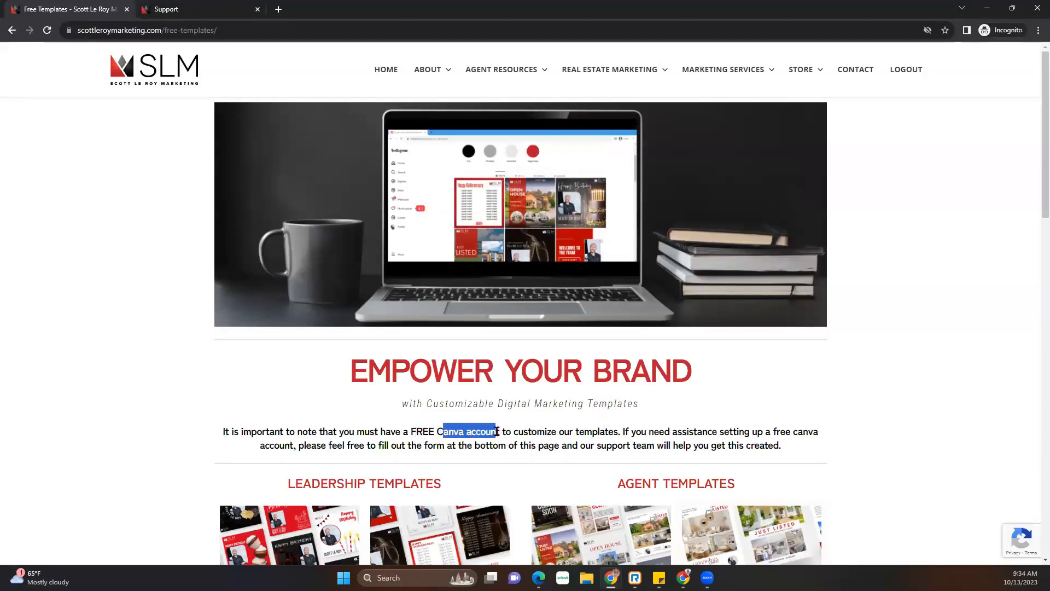
left_click(431, 432)
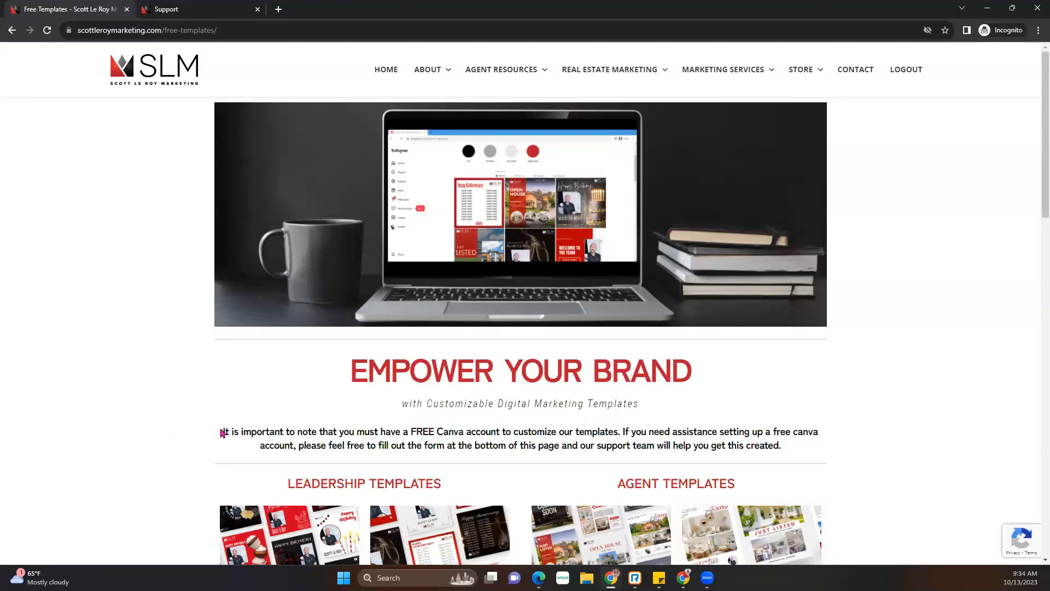
scroll(219, 433, "down", 2)
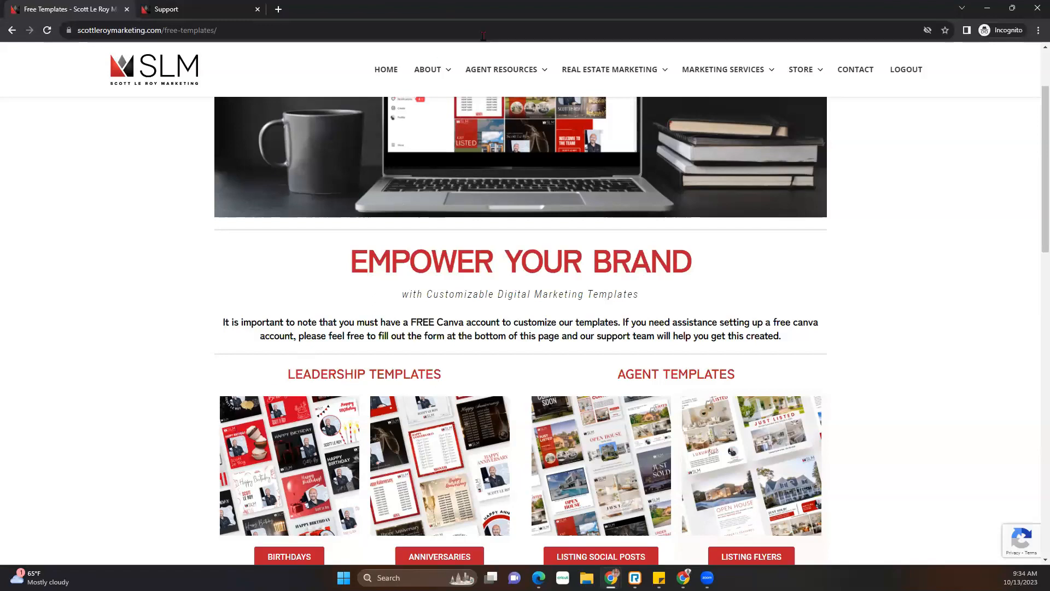
Step: Open the Agent Support page and find its Keller Cloud Services section
mouse_move(513, 73)
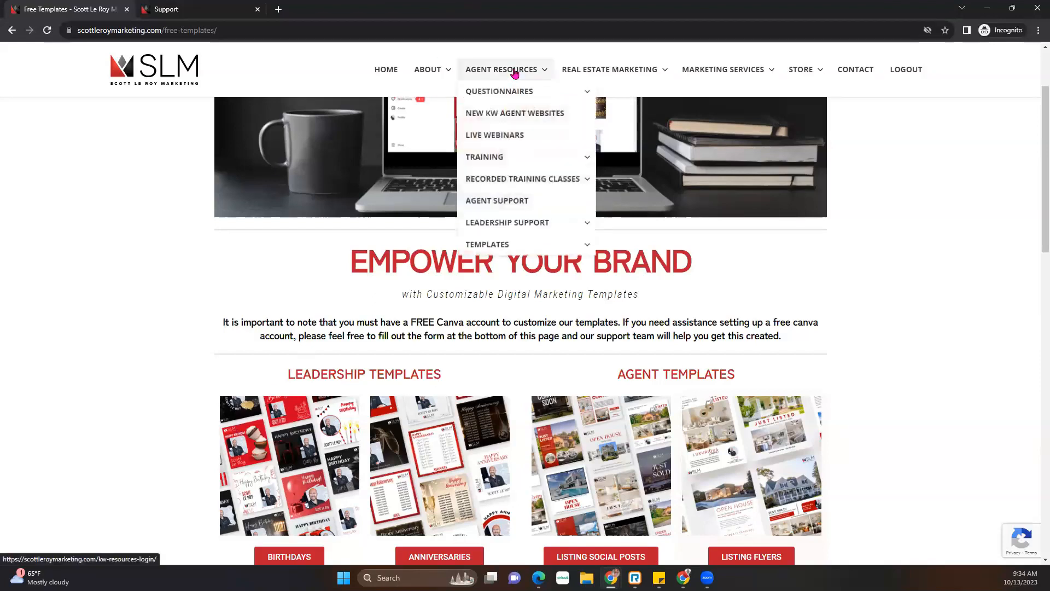
left_click(497, 203)
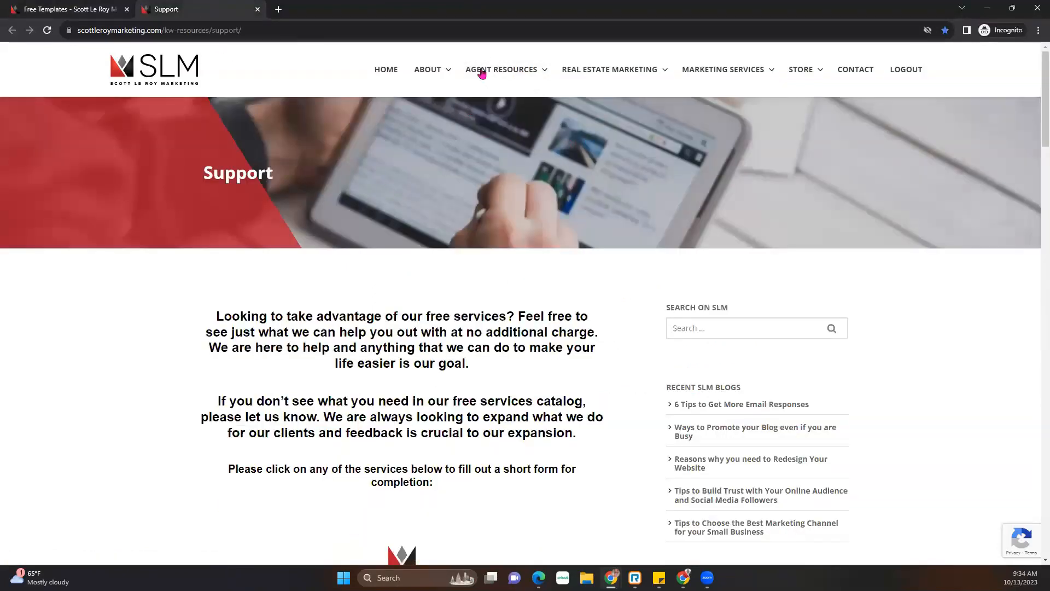
scroll(241, 251, "down", 9)
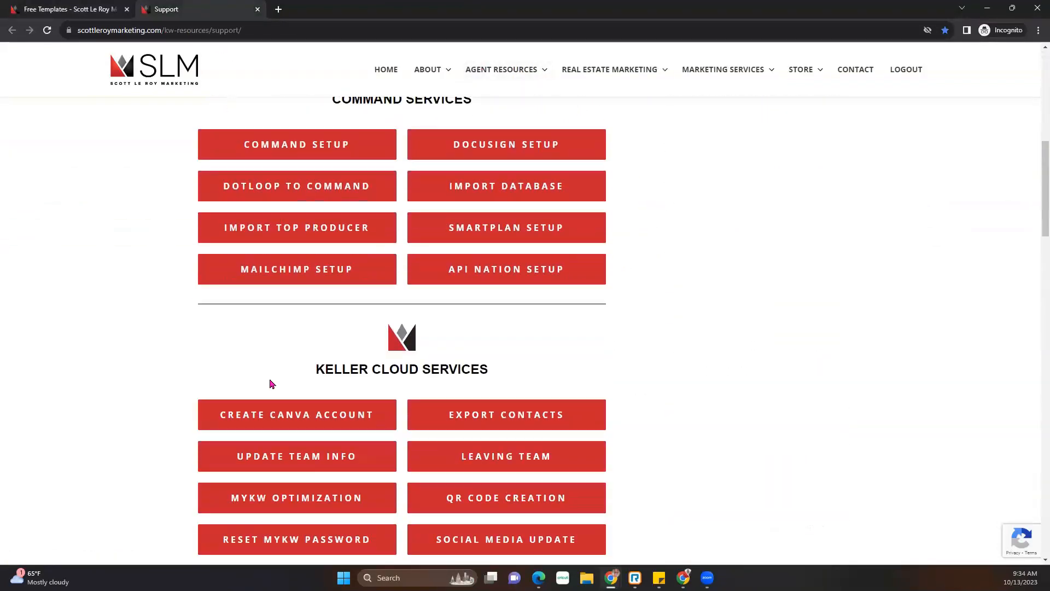
Step: Open the Create Canva Account request form under Keller Cloud Services and review its required fields
scroll(270, 384, "down", 1)
left_click_drag(314, 317, 508, 318)
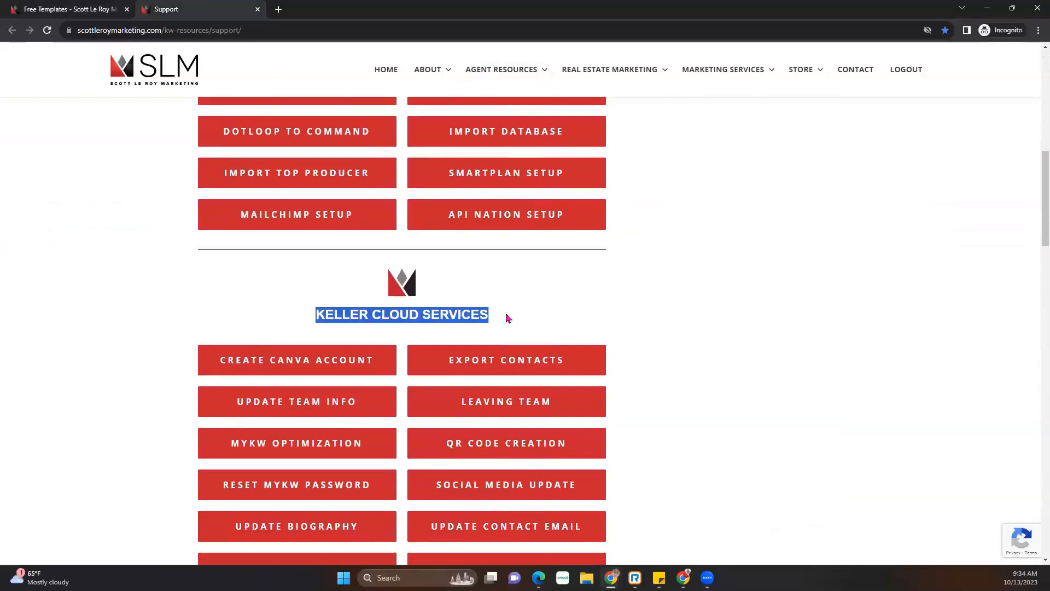
left_click(507, 318)
left_click_drag(214, 362, 376, 365)
left_click(357, 365)
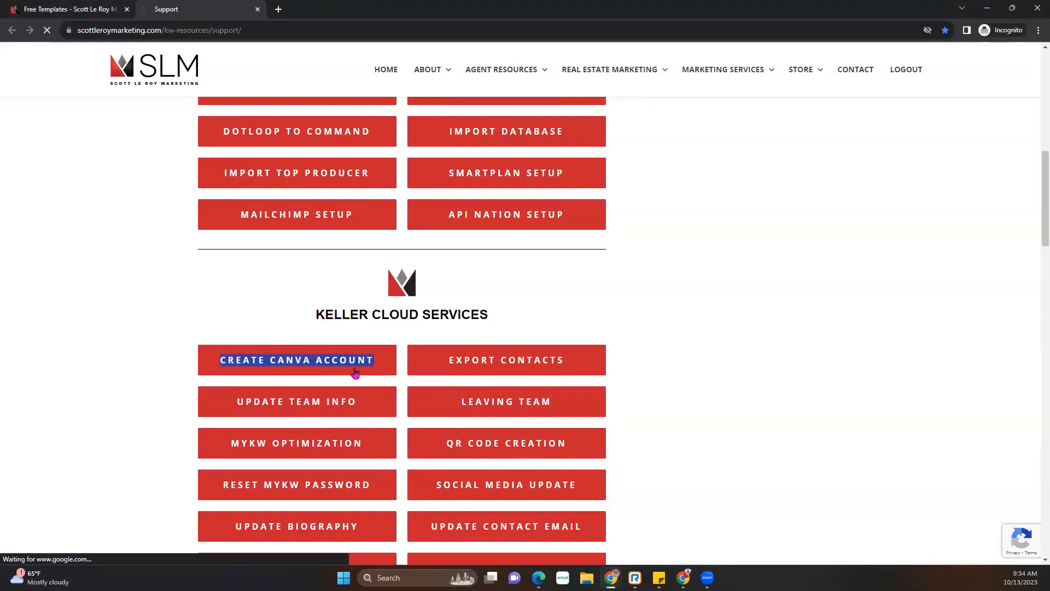
scroll(301, 406, "down", 4)
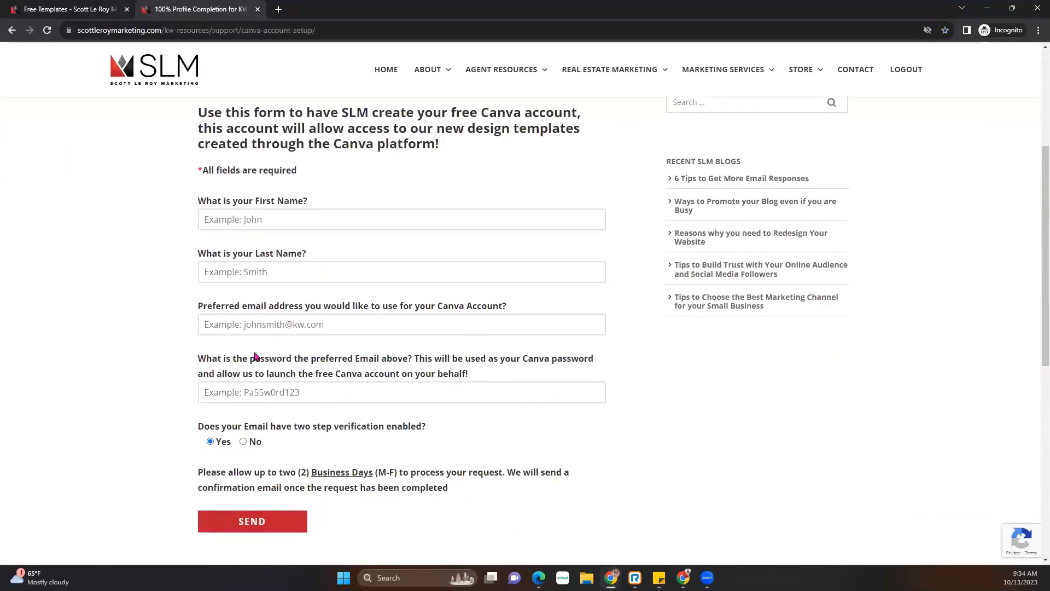
scroll(255, 356, "down", 1)
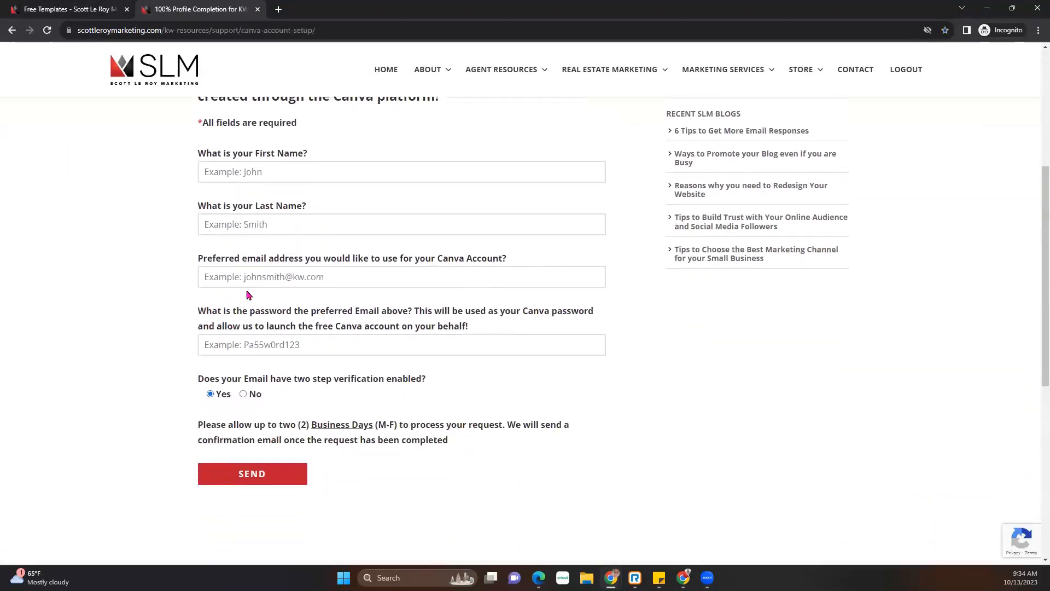
Step: Return to the Free Templates page and open the Email Signatures design from the agent templates
left_click(89, 5)
left_click(189, 7)
left_click(32, 5)
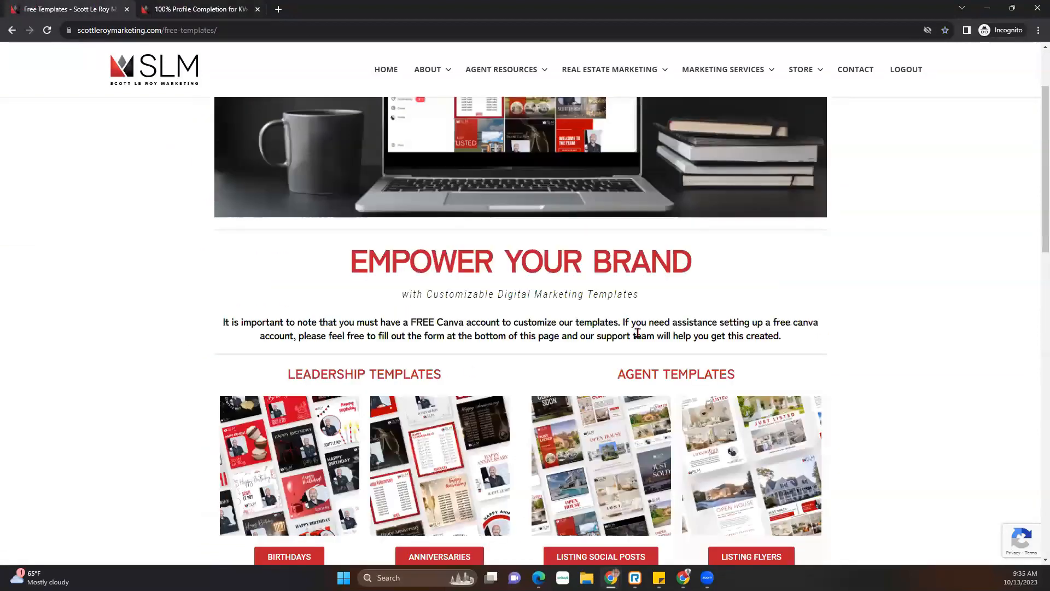
scroll(728, 335, "down", 3)
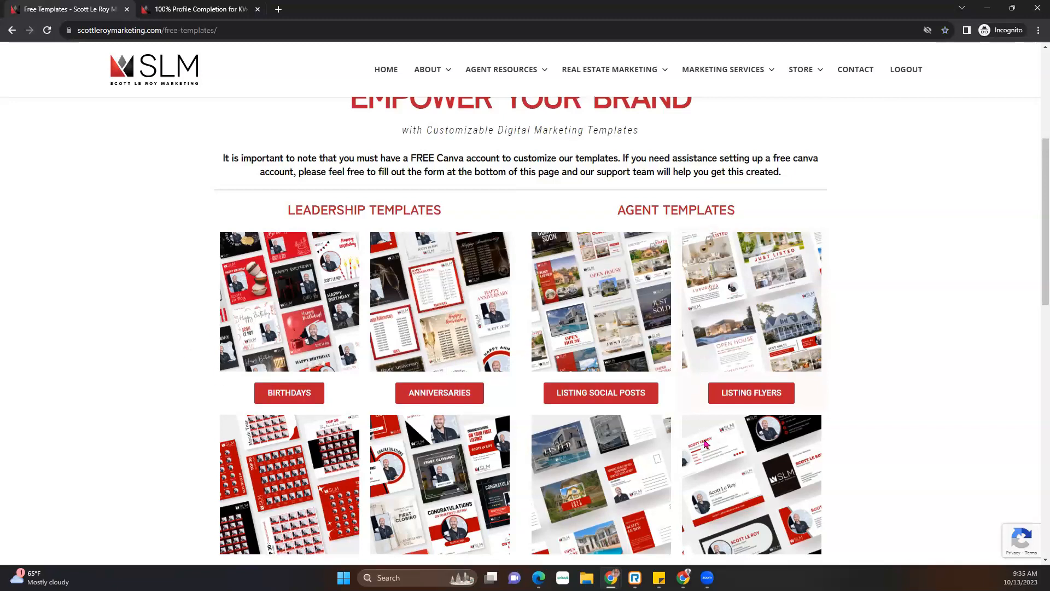
scroll(706, 444, "down", 3)
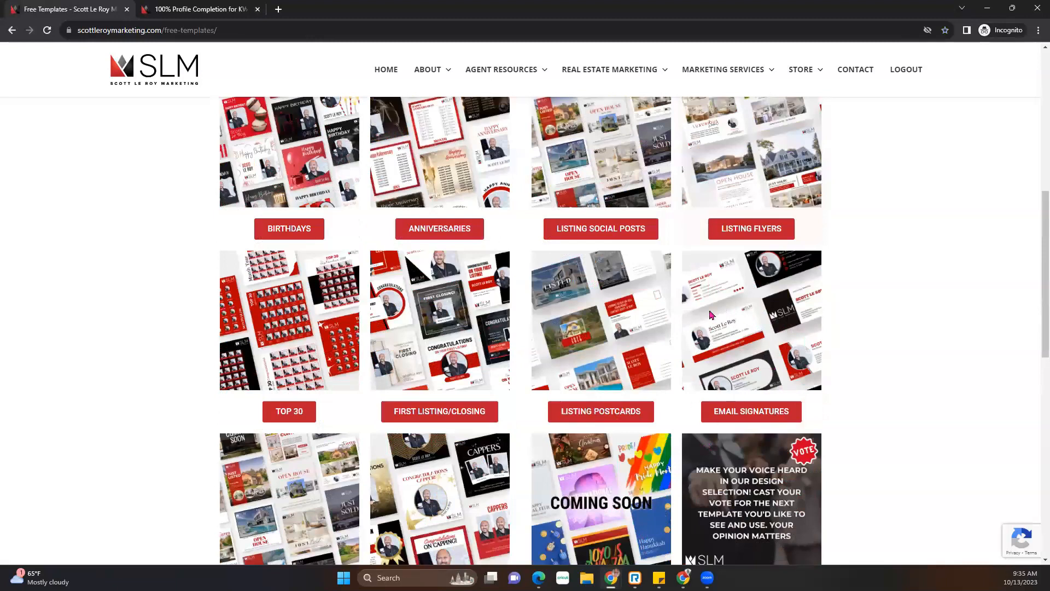
left_click(757, 415)
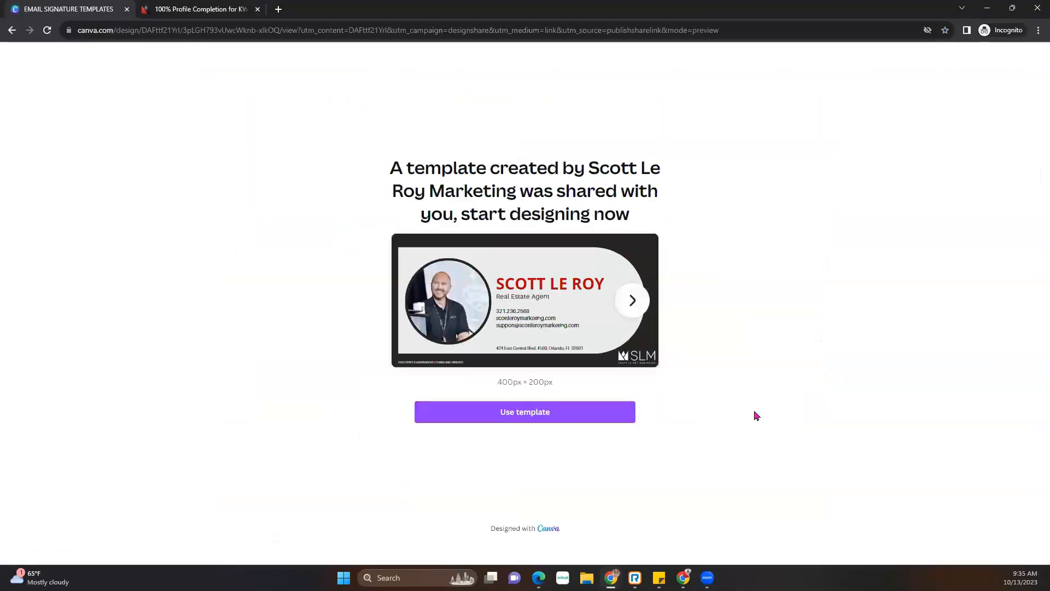
Step: Browse the previews of the shared email signature template up to the seventh design
left_click(629, 305)
left_click(628, 306)
left_click(628, 307)
left_click(628, 308)
left_click(628, 308)
left_click(628, 310)
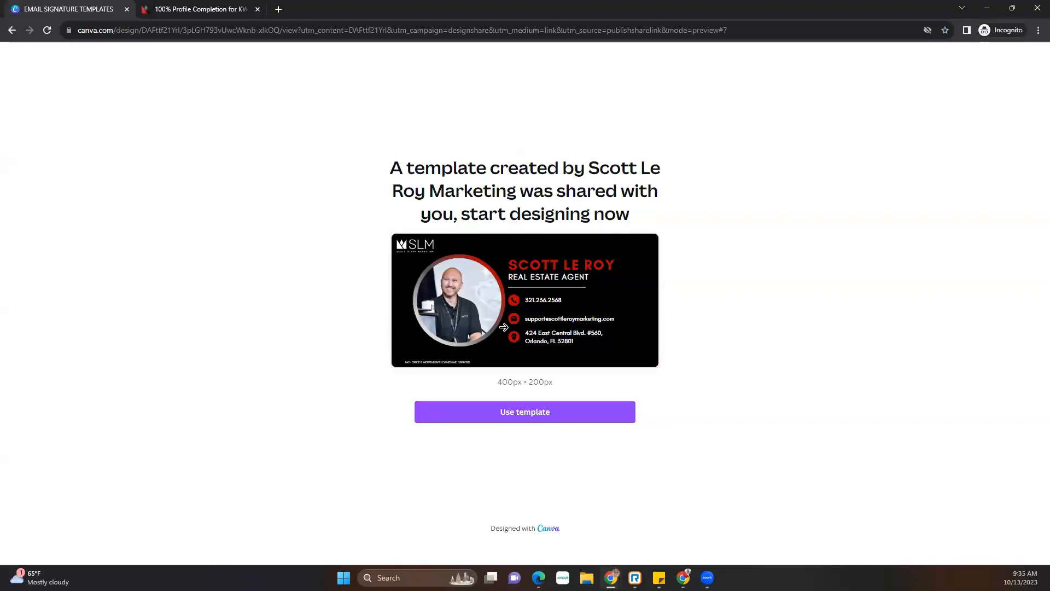
mouse_move(508, 349)
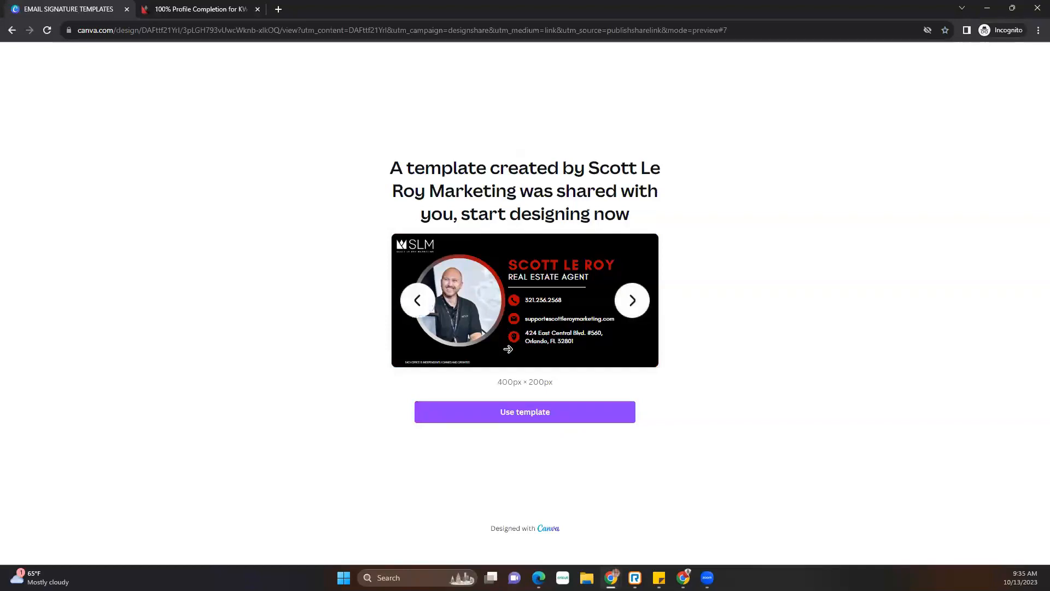
Step: Choose to use the template, and switch to the browser window holding Copy of EMAIL SIGNATURE TEMPLATES in the Canva editor
left_click(532, 420)
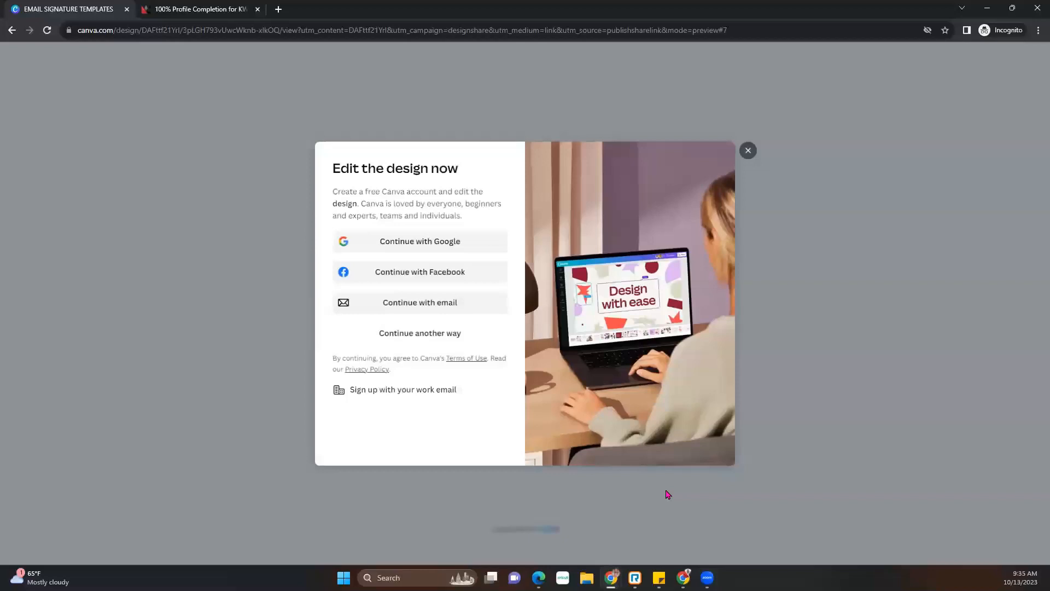
mouse_move(611, 578)
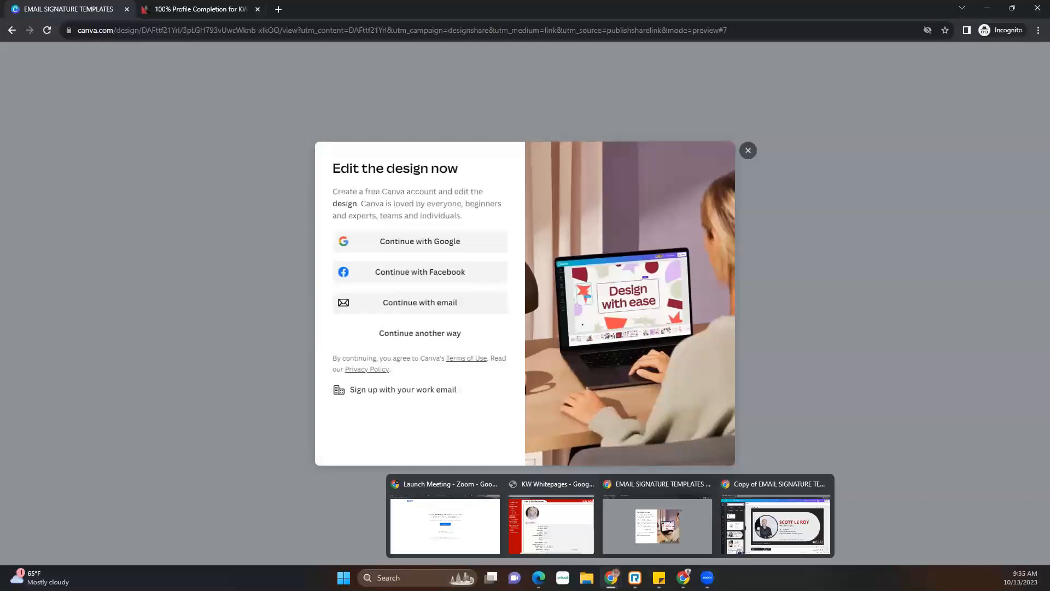
left_click(766, 517)
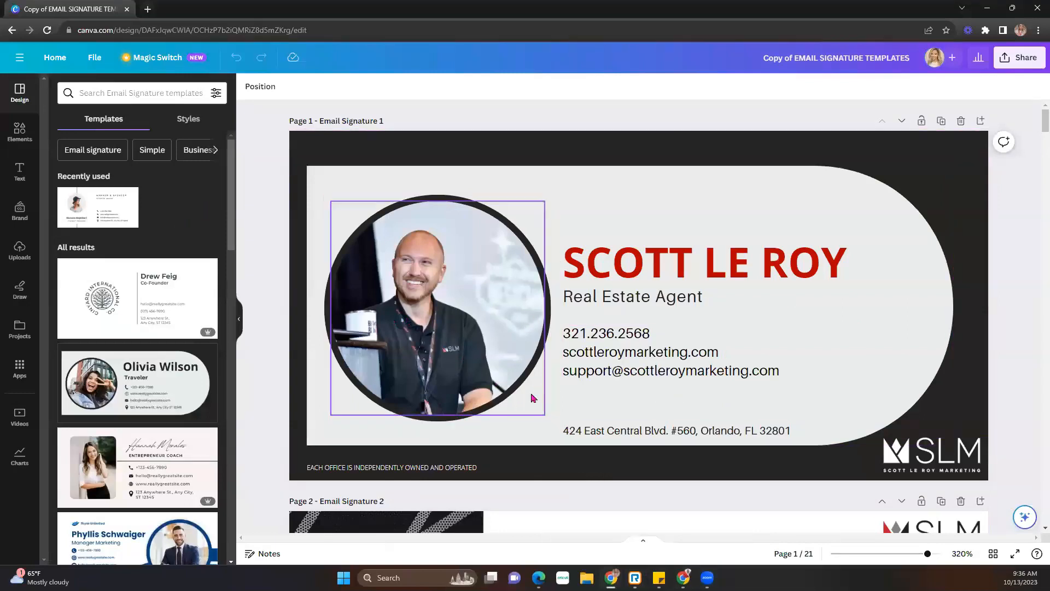
Step: Look through all the email signature designs in the Canva copy, from page 1 to page 21
scroll(534, 402, "down", 5)
scroll(533, 405, "down", 15)
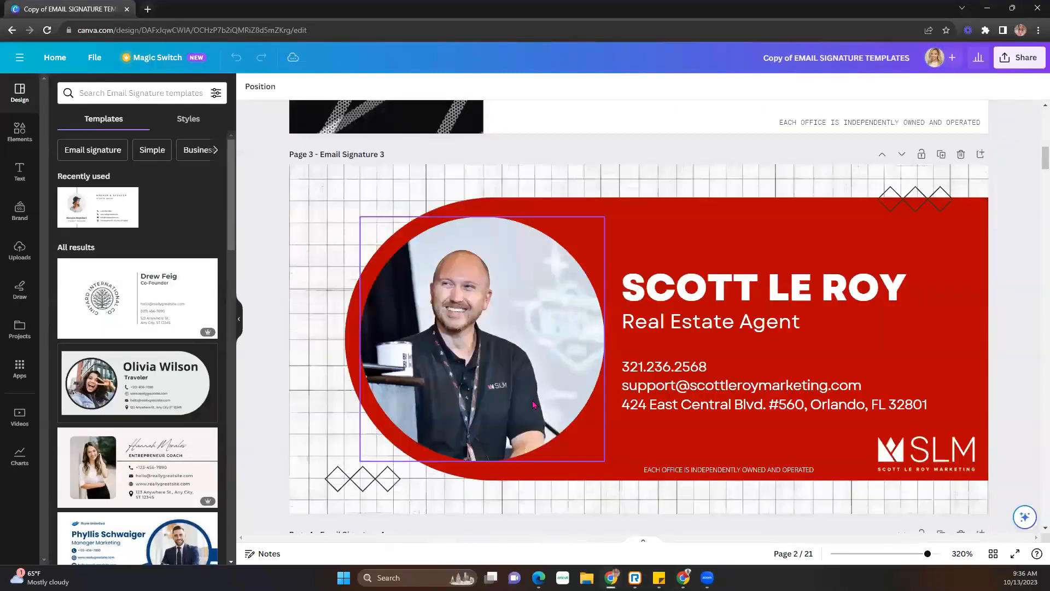
scroll(534, 405, "down", 9)
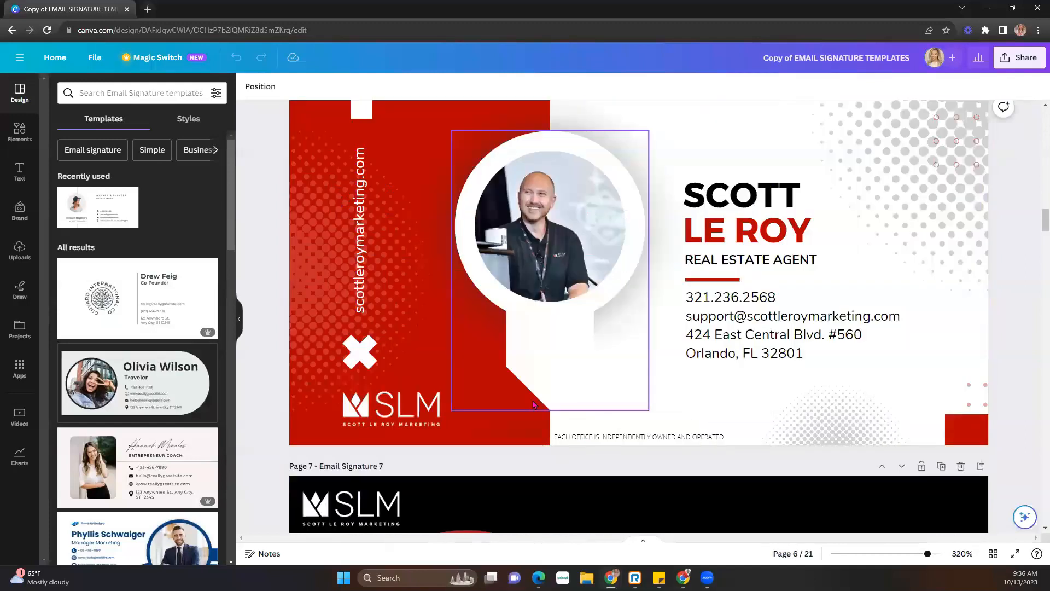
scroll(534, 405, "down", 20)
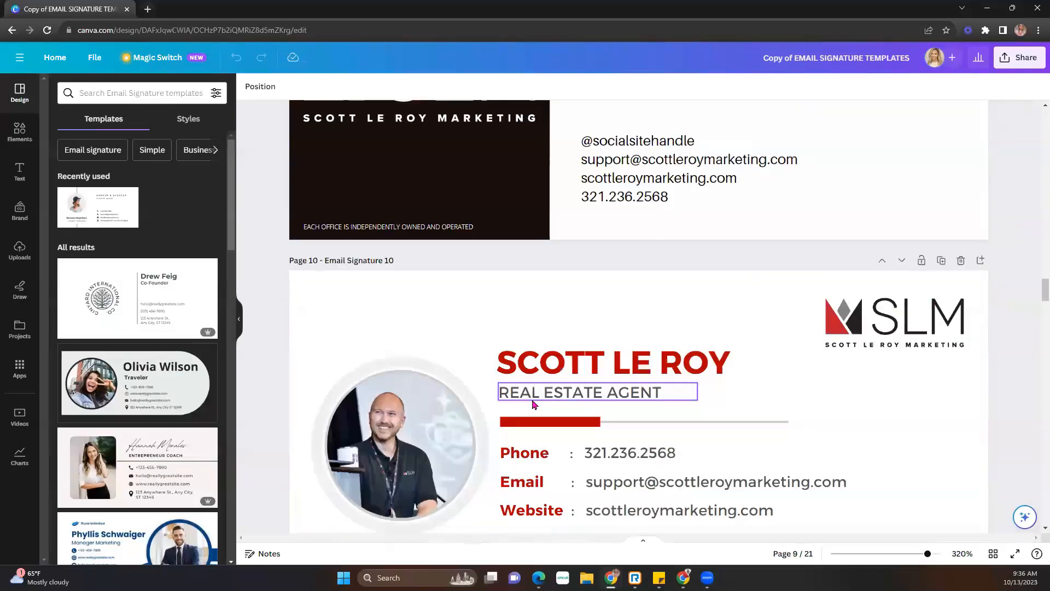
scroll(535, 405, "down", 20)
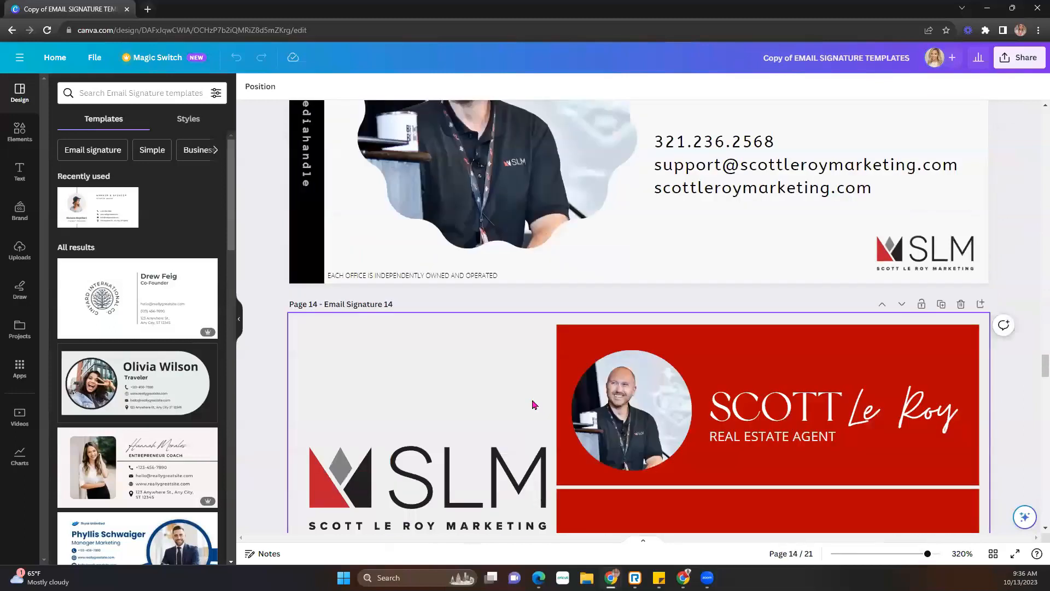
scroll(534, 404, "down", 20)
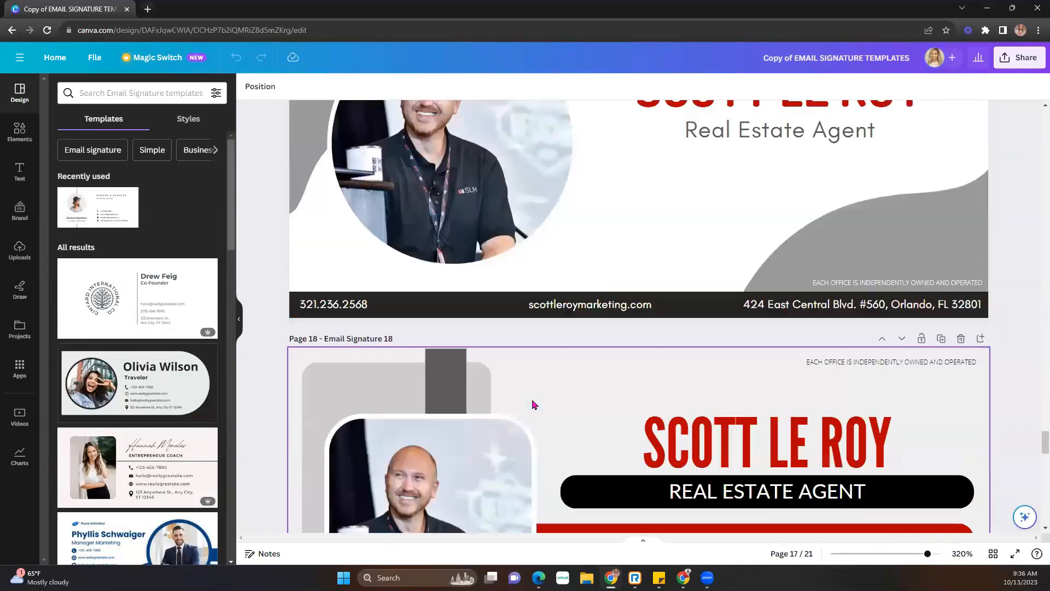
scroll(534, 405, "down", 5)
scroll(534, 405, "down", 4)
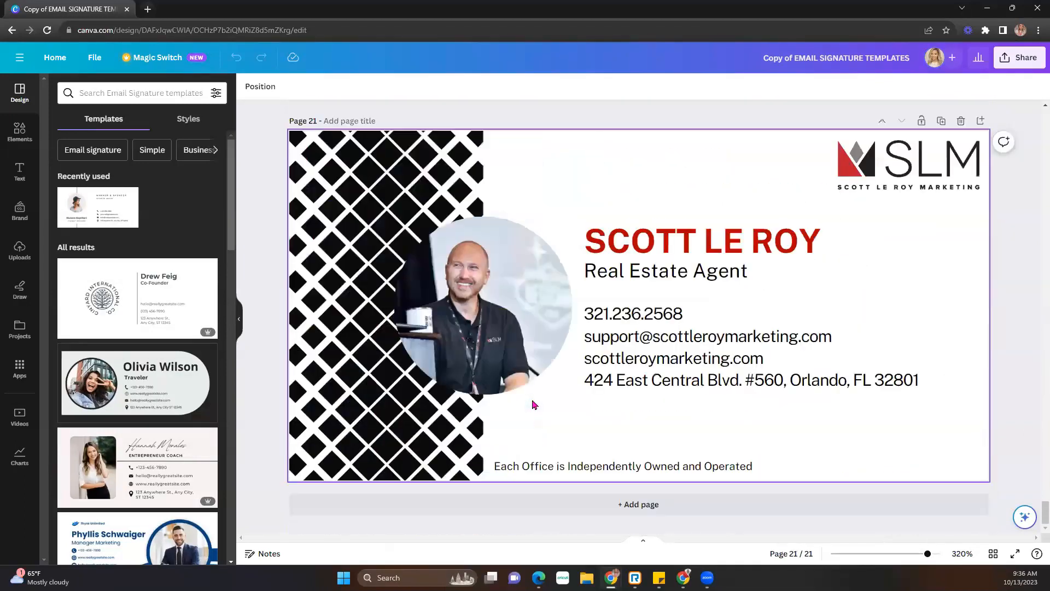
Step: Go back to the page 12 signature with the red dot pattern and replace its name heading with the agent's first name
scroll(535, 405, "up", 20)
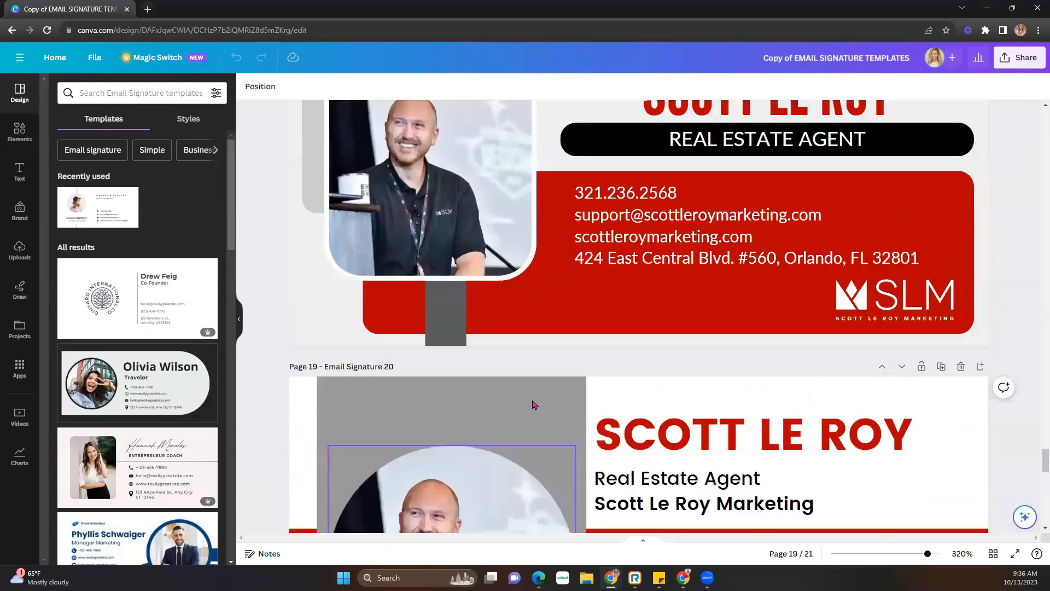
scroll(535, 405, "up", 20)
scroll(535, 405, "up", 18)
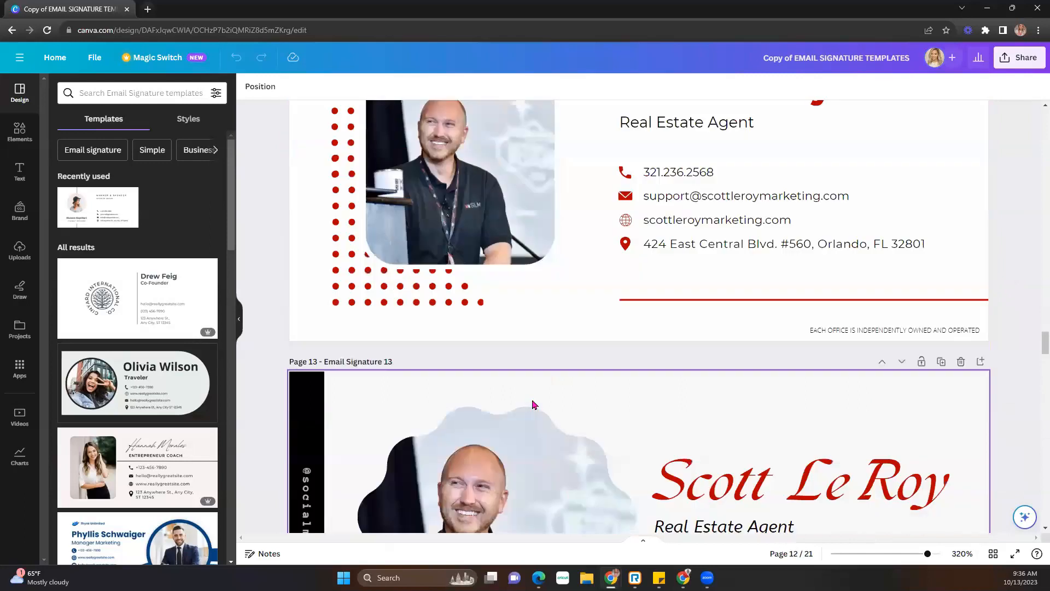
scroll(534, 405, "up", 6)
left_click(535, 405)
scroll(725, 431, "down", 4)
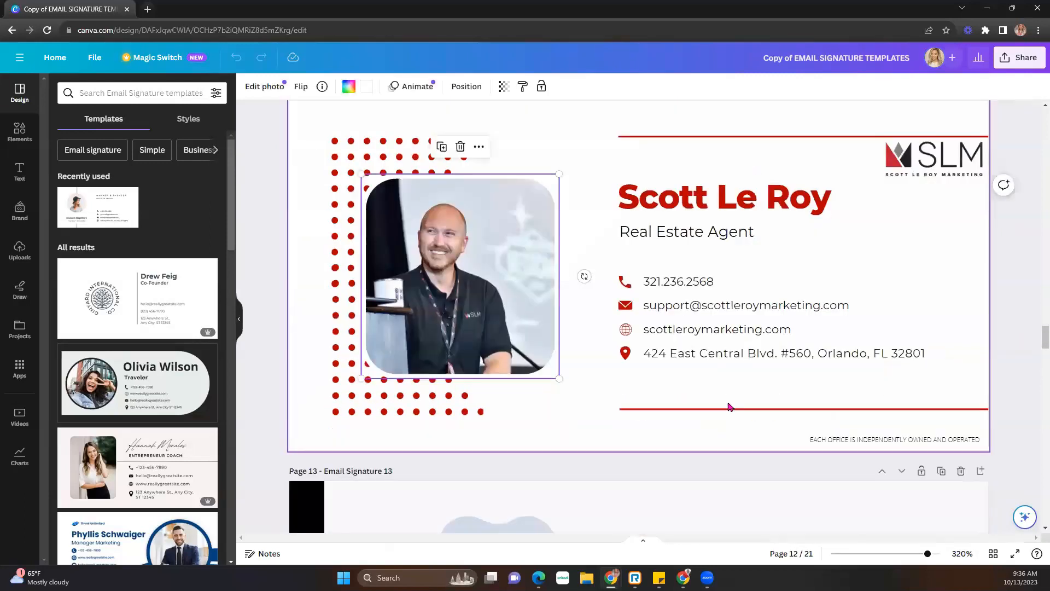
left_click(764, 197)
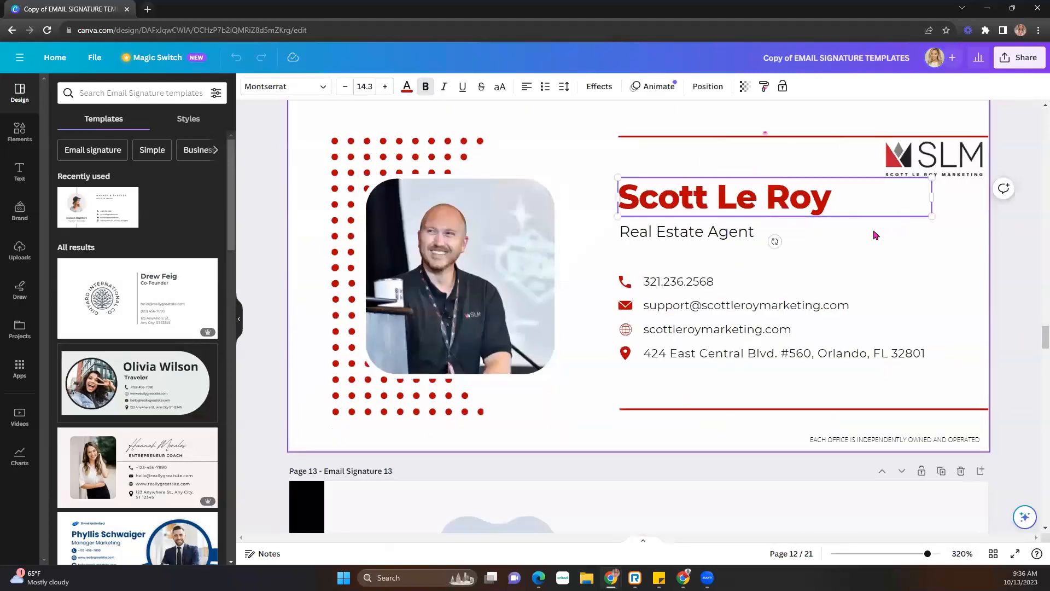
left_click_drag(833, 194, 624, 204)
left_click(839, 199)
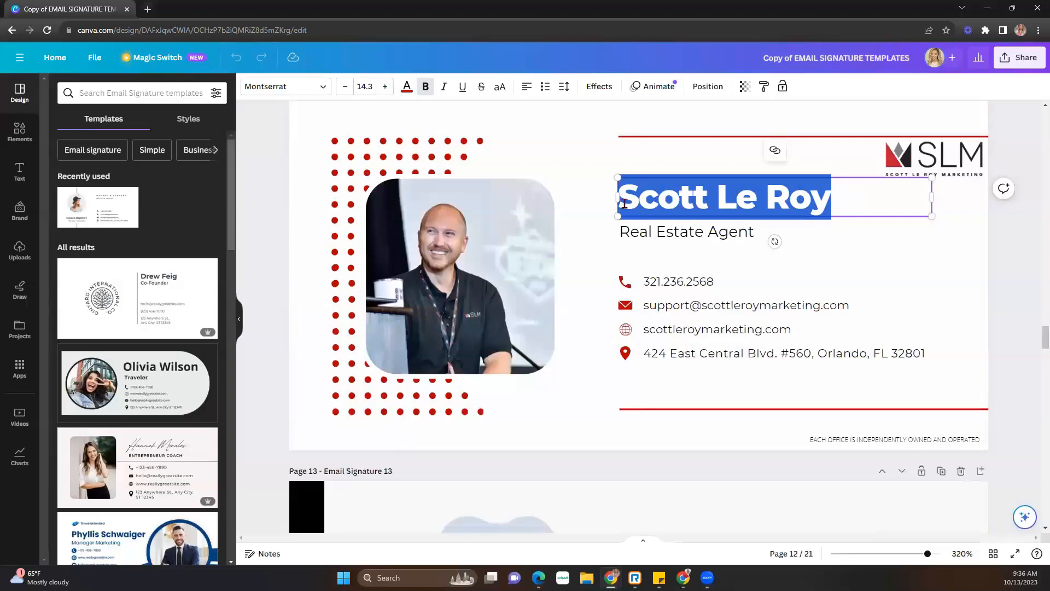
type("Cait")
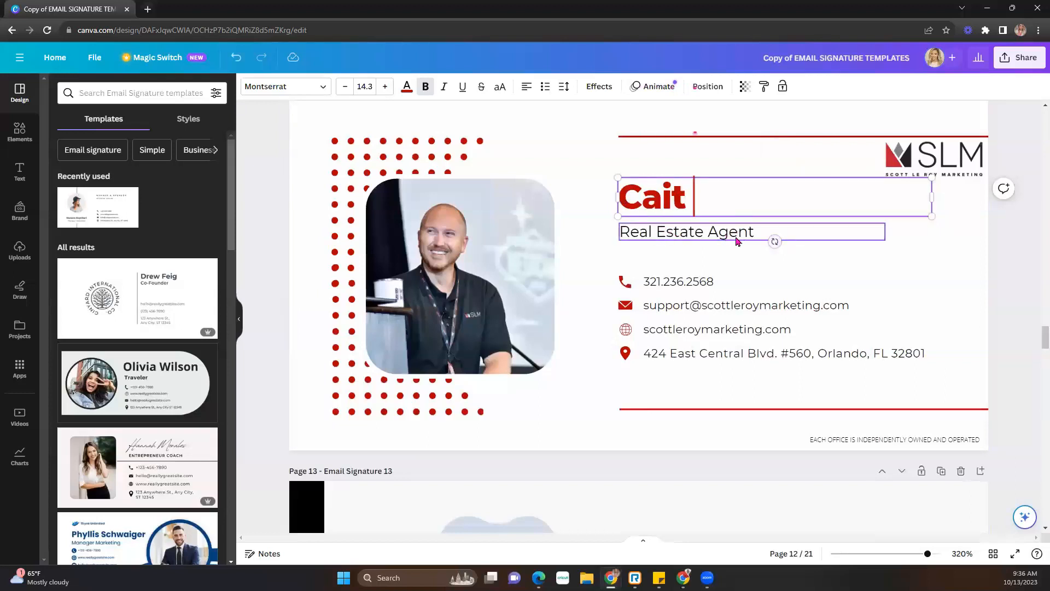
Step: Change the ending of the phone number on the page 12 signature
left_click(685, 285)
key("BackSpace")
key("BackSpace")
key("BackSpace")
type("65")
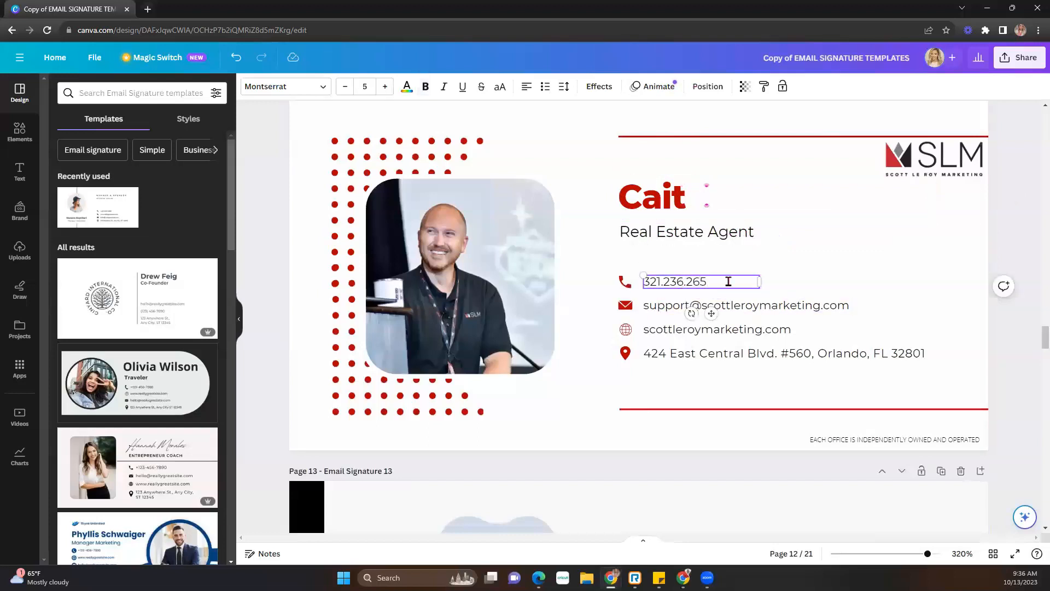
type("2")
Step: Select the email, website and address lines in turn to check that their text can be edited
left_click(759, 306)
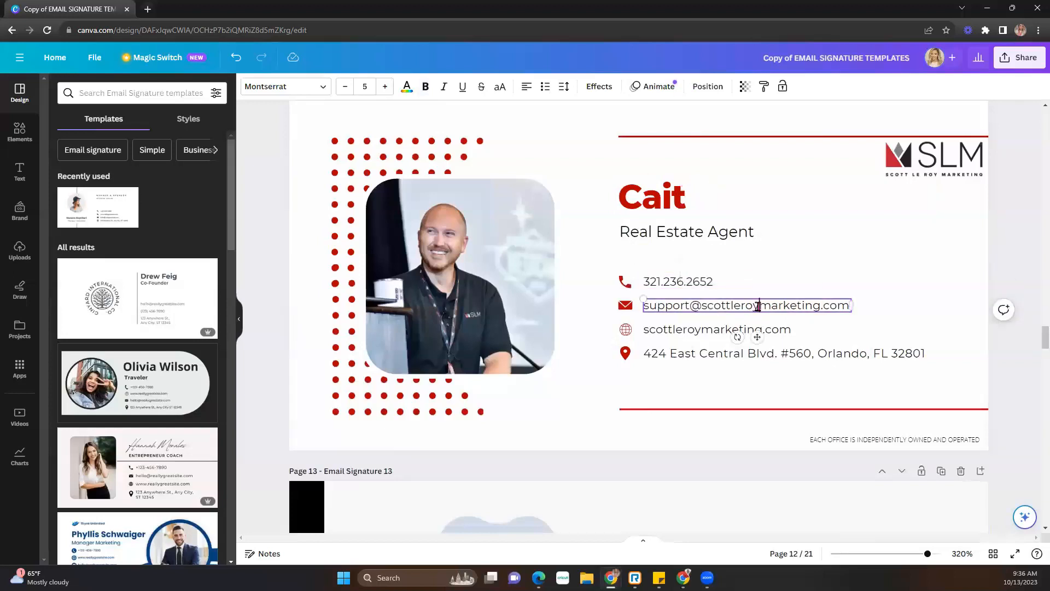
double_click(685, 307)
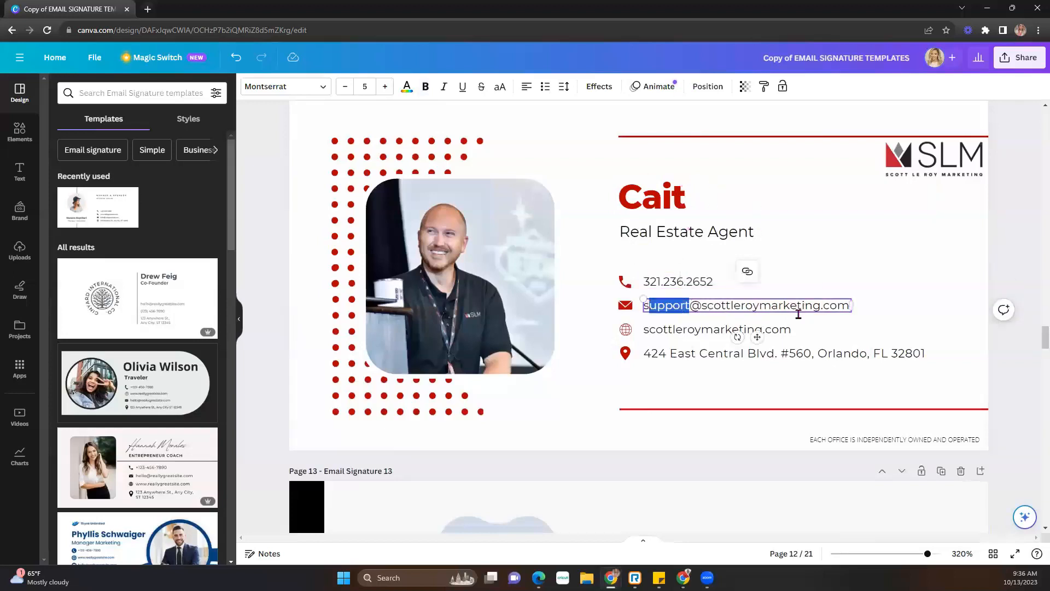
left_click(697, 334)
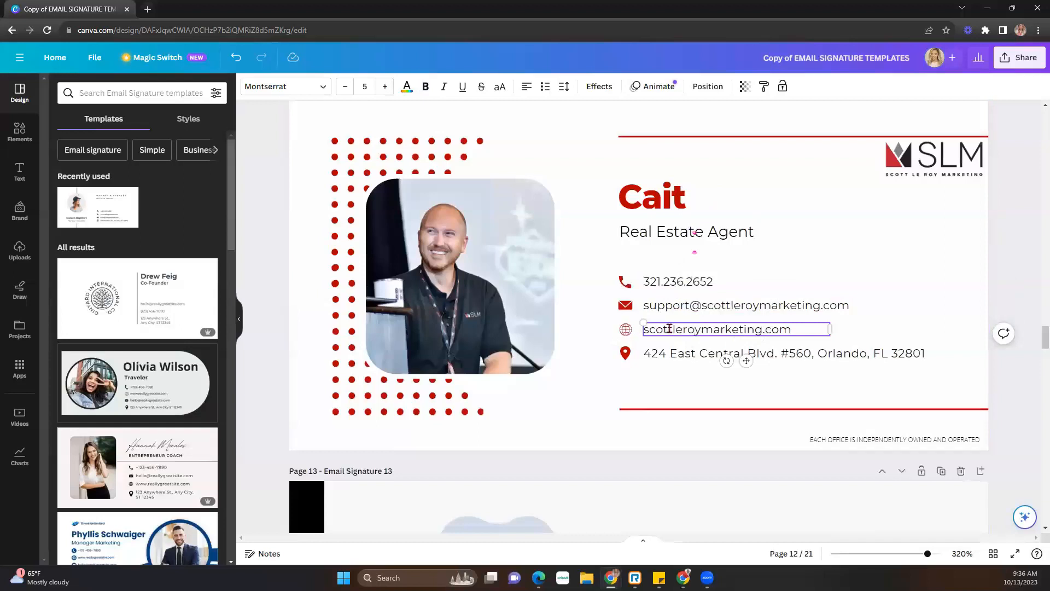
left_click(656, 357)
left_click(656, 357)
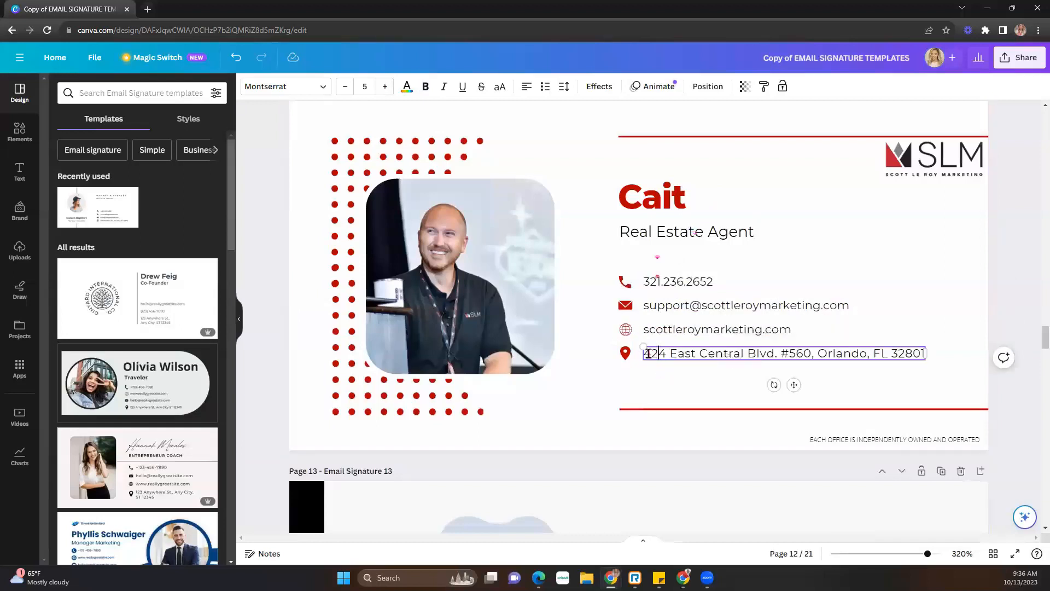
left_click_drag(651, 354, 873, 356)
left_click(903, 339)
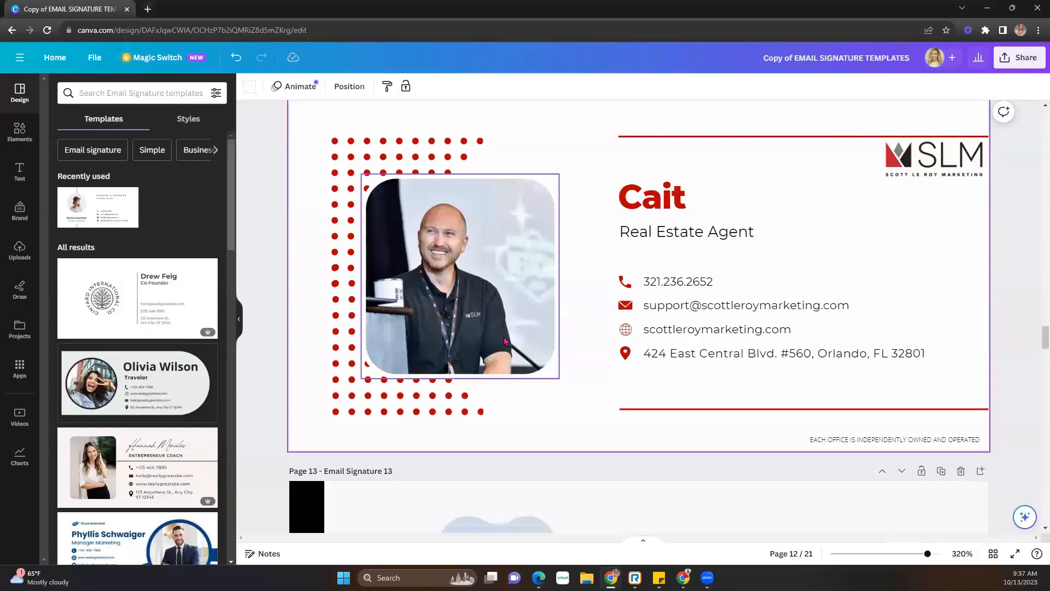
Step: Duplicate the address line, place the copy directly beneath the original, and select the copy's text
left_click(748, 361)
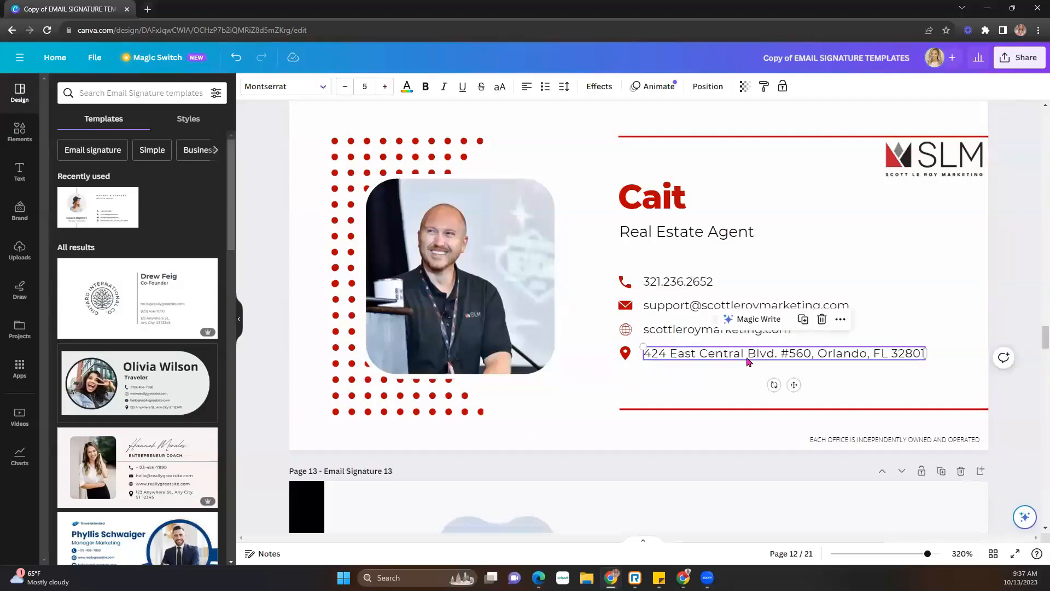
key("ctrl+d")
left_click_drag(751, 378, 723, 370)
double_click(723, 370)
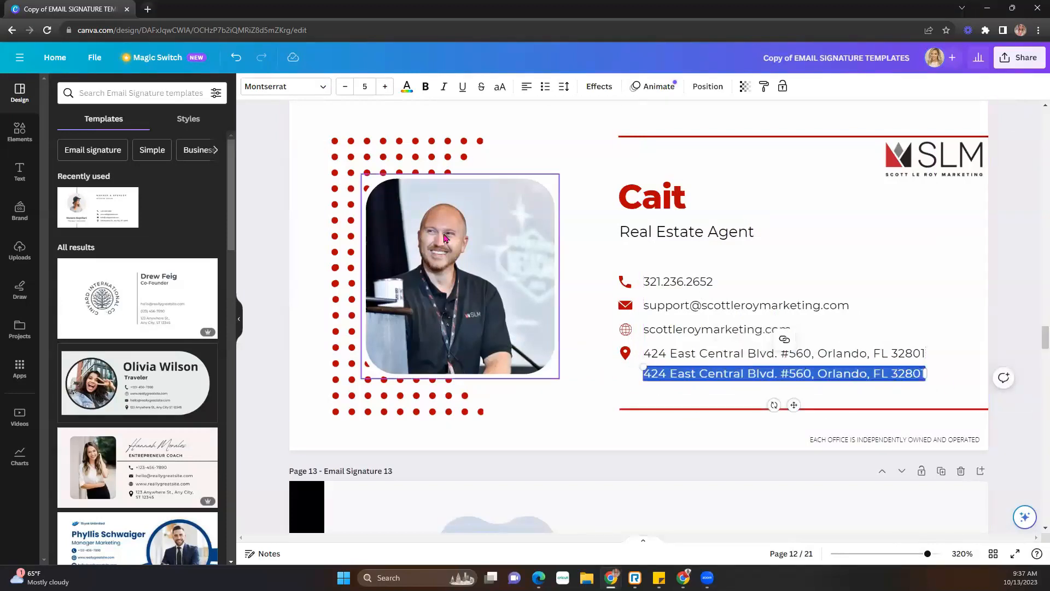
Step: Select the portrait on page 12 and look through the uploaded images for a replacement picture
left_click(462, 249)
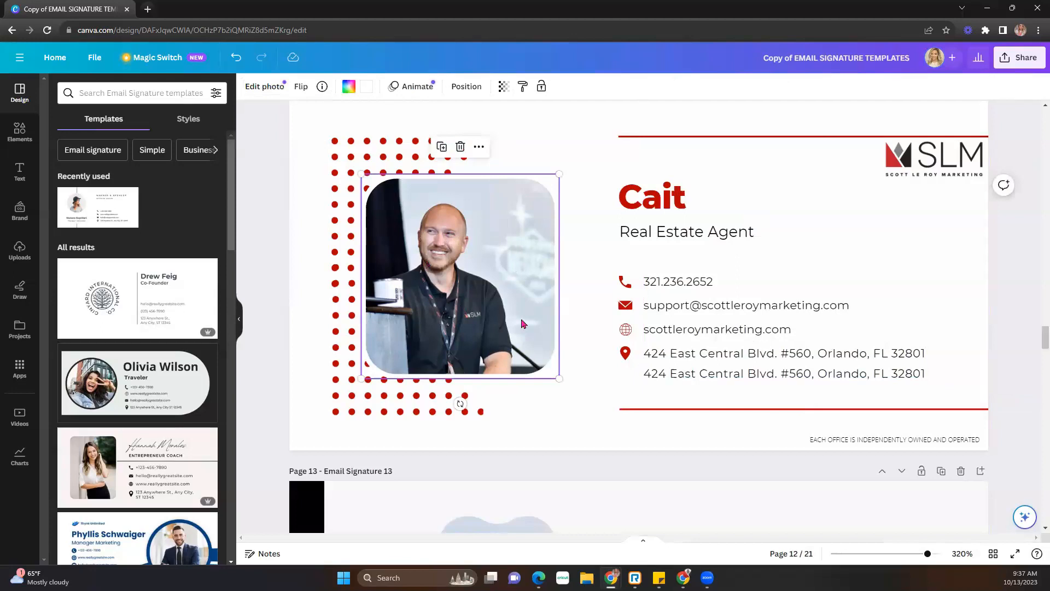
left_click(20, 250)
scroll(150, 298, "down", 10)
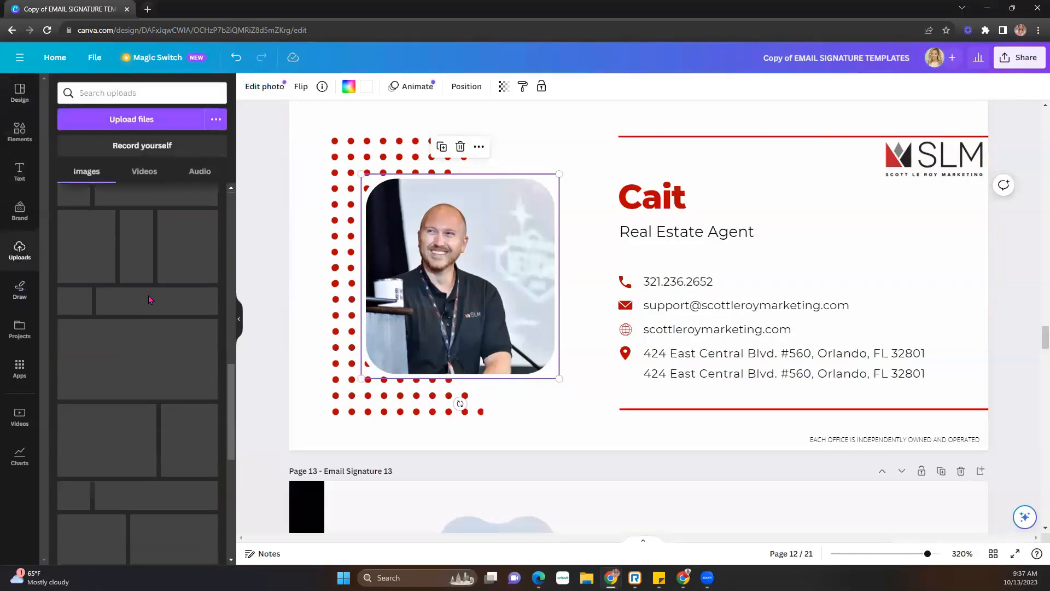
scroll(151, 301, "down", 5)
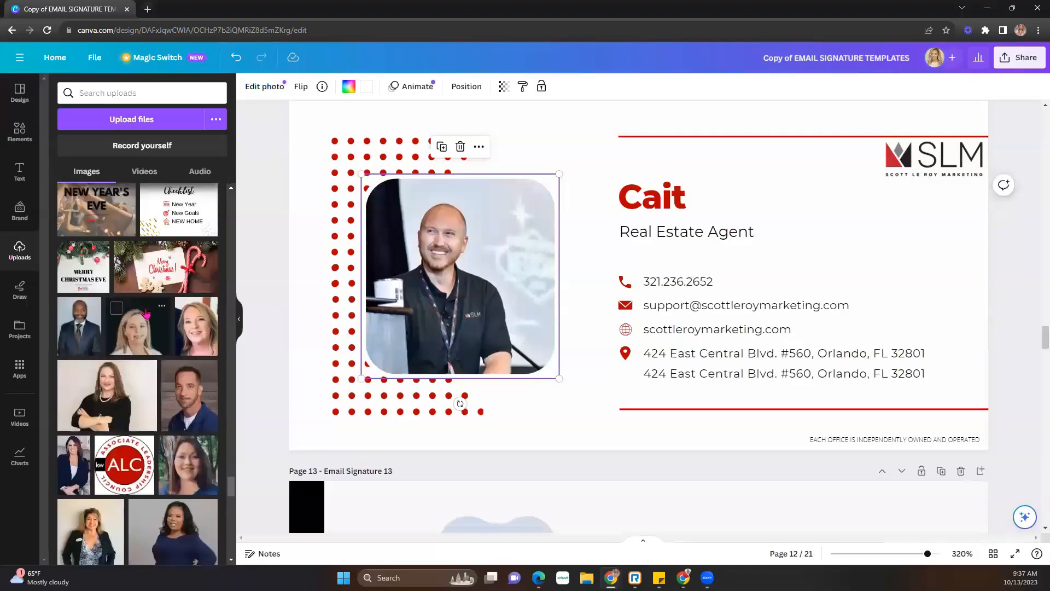
scroll(146, 312, "up", 10)
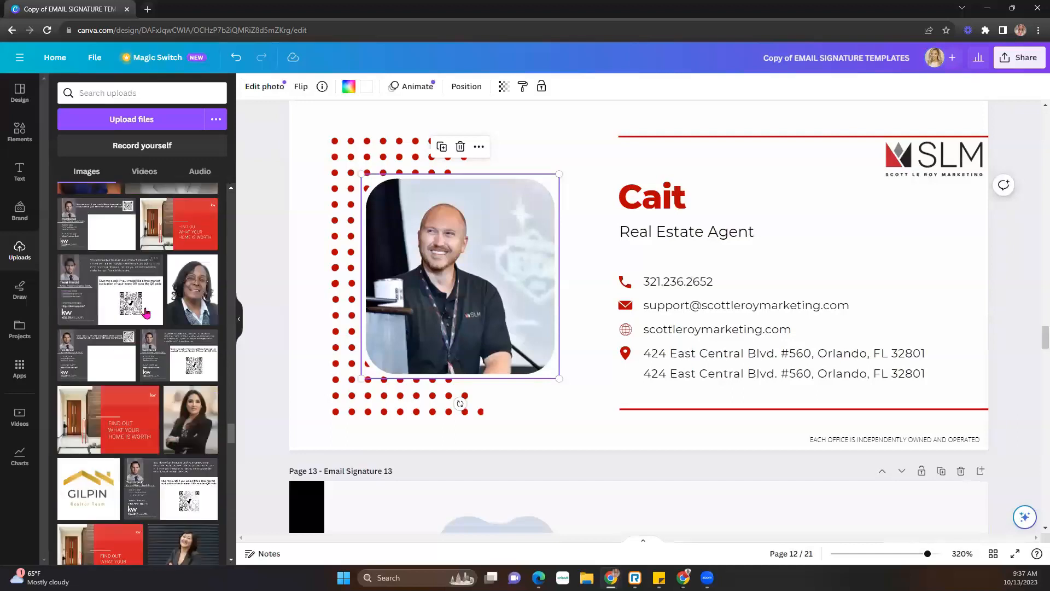
scroll(146, 312, "up", 10)
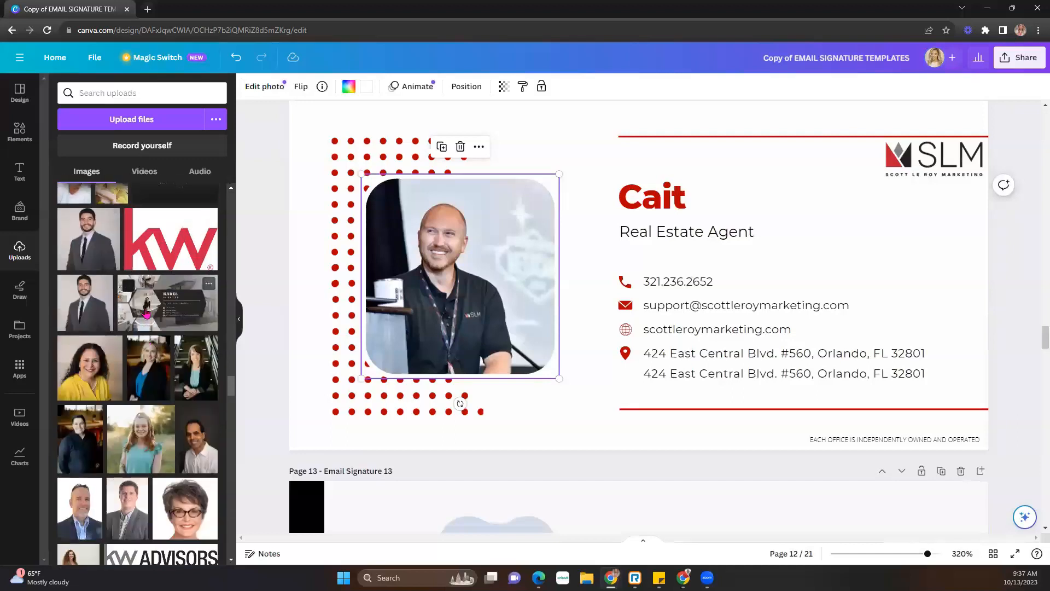
scroll(146, 313, "up", 10)
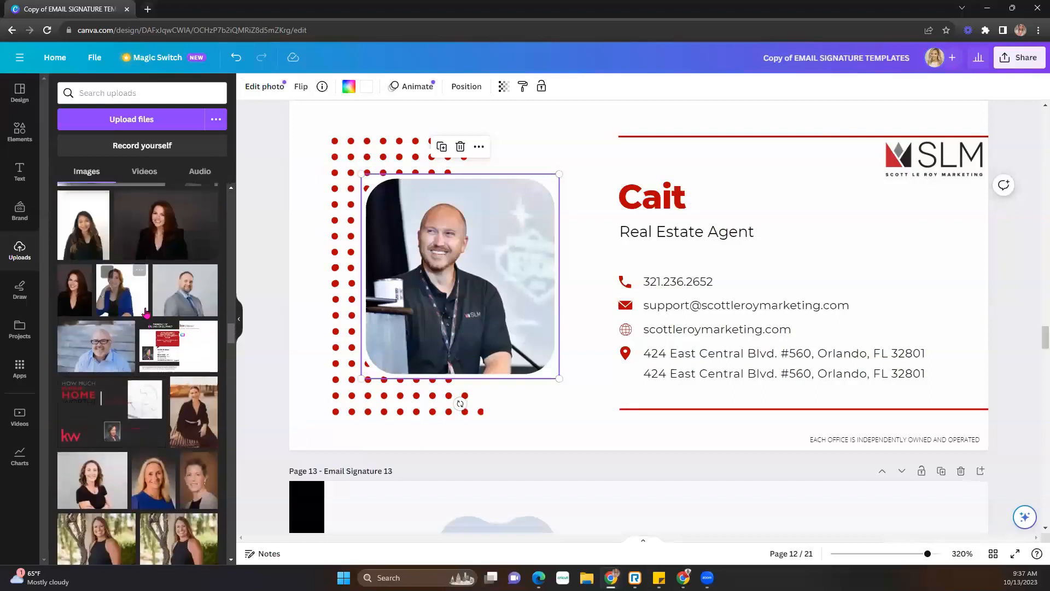
scroll(83, 356, "down", 2)
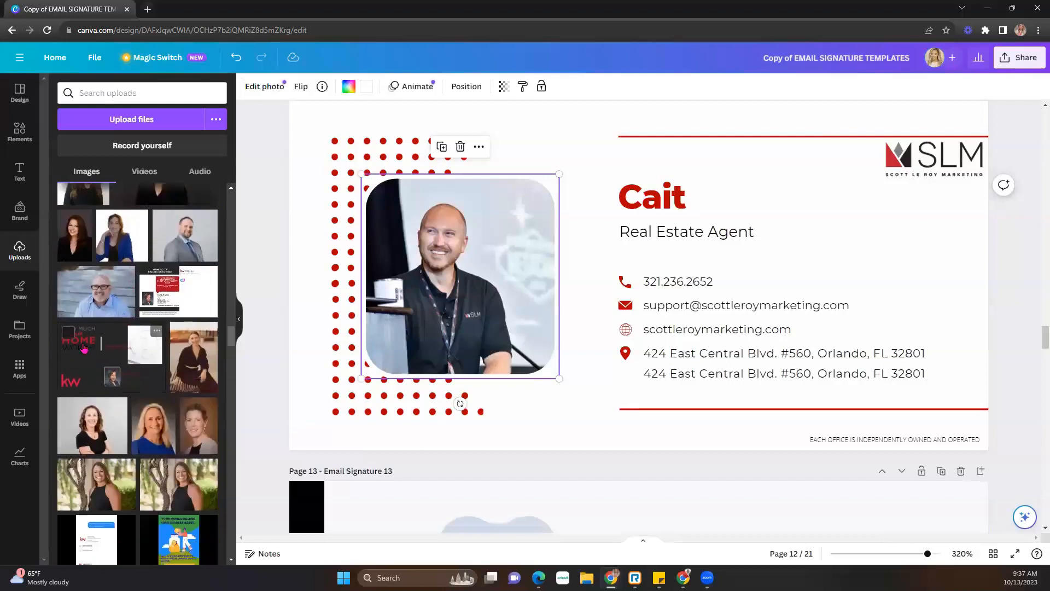
scroll(153, 388, "down", 10)
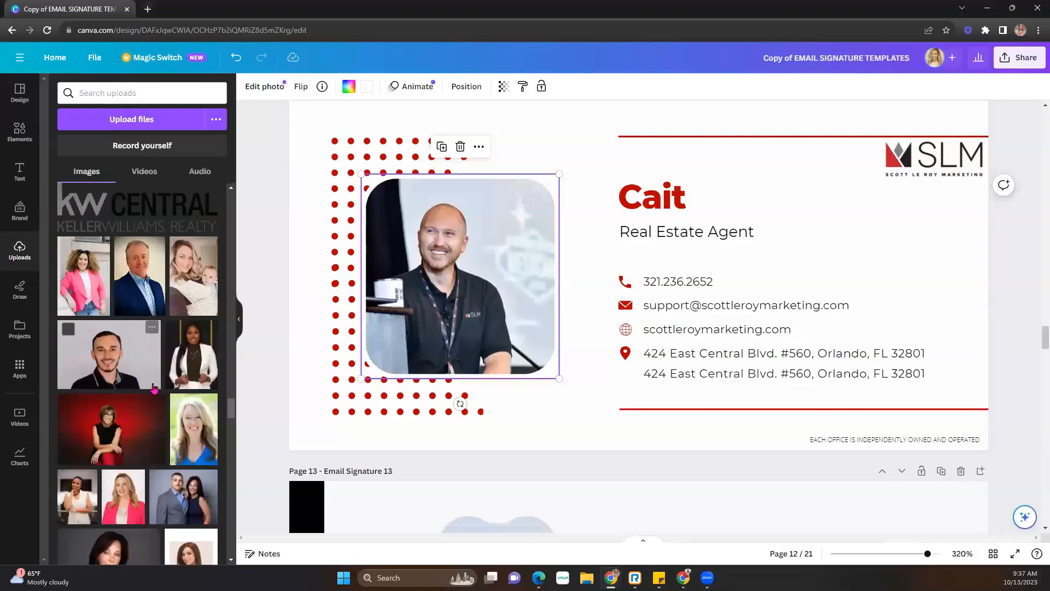
scroll(156, 386, "up", 10)
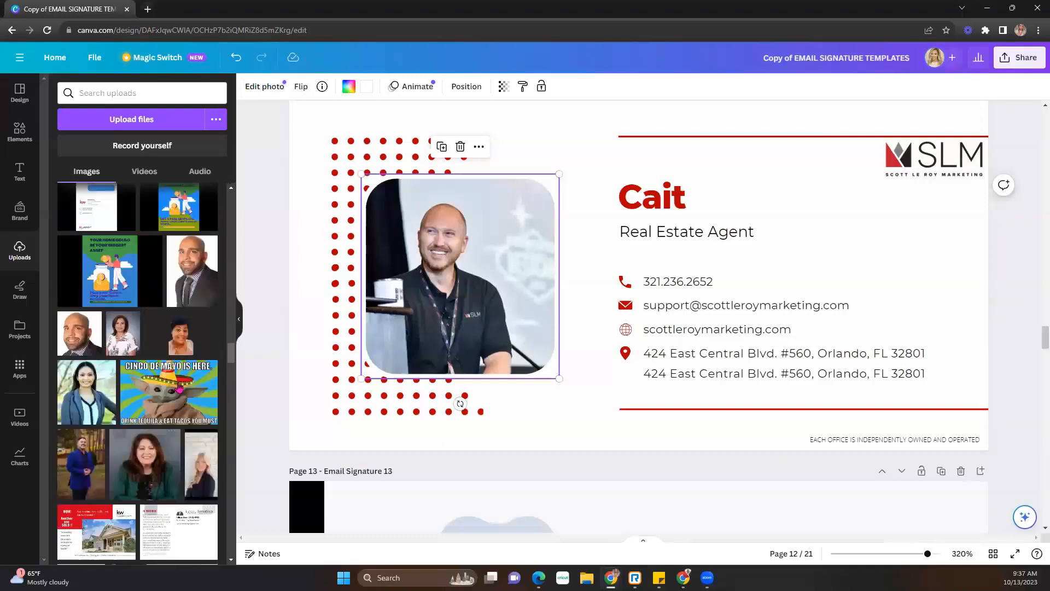
Step: Fill the portrait frame on page 12 with the uploaded Cinco de Mayo image, leaving no loose copy on the page
left_click(185, 403)
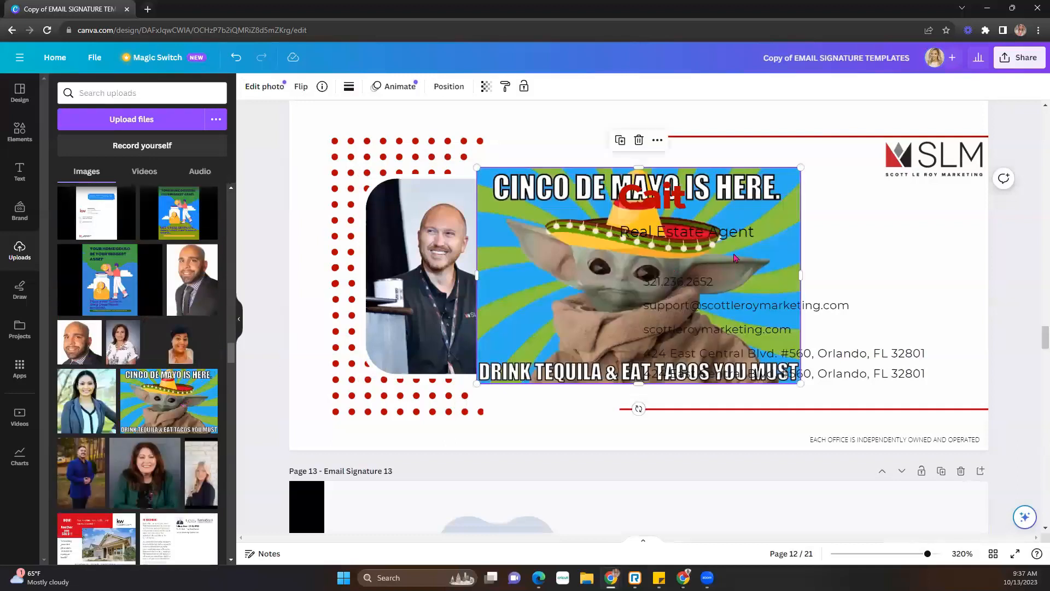
key("Delete")
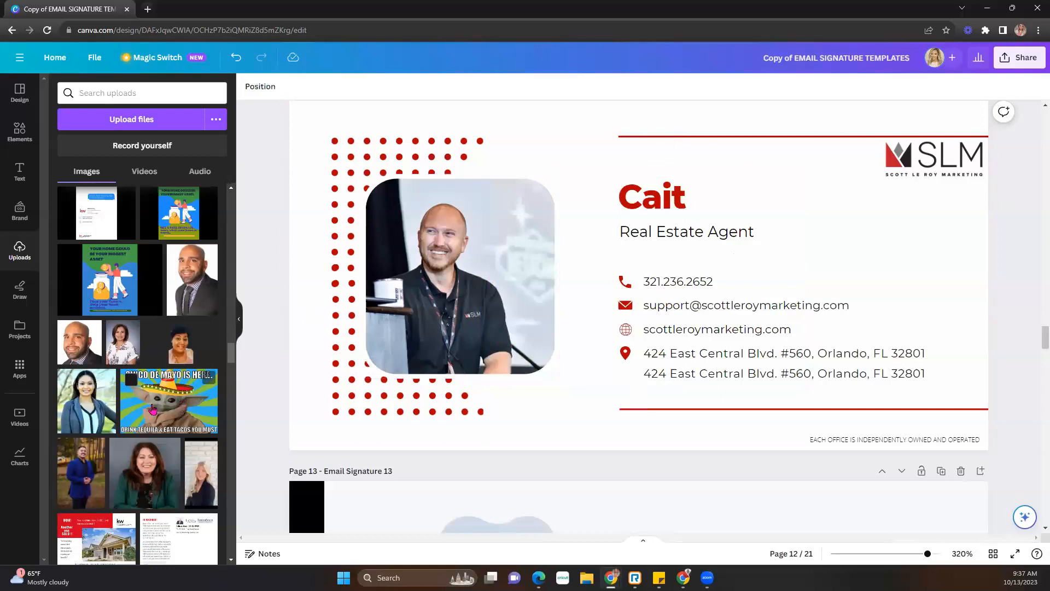
left_click_drag(197, 390, 432, 250)
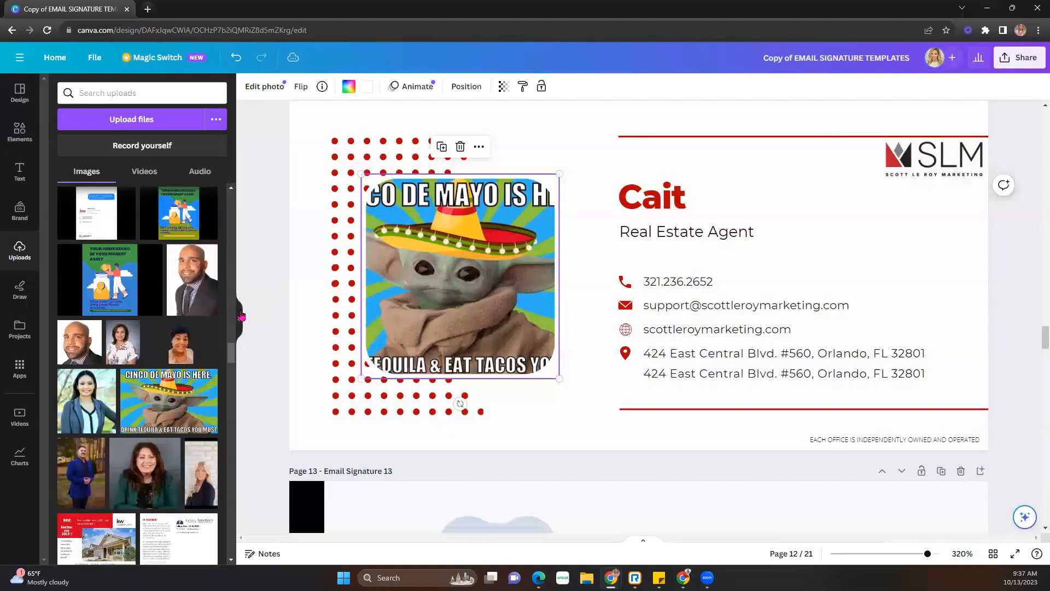
left_click(240, 316)
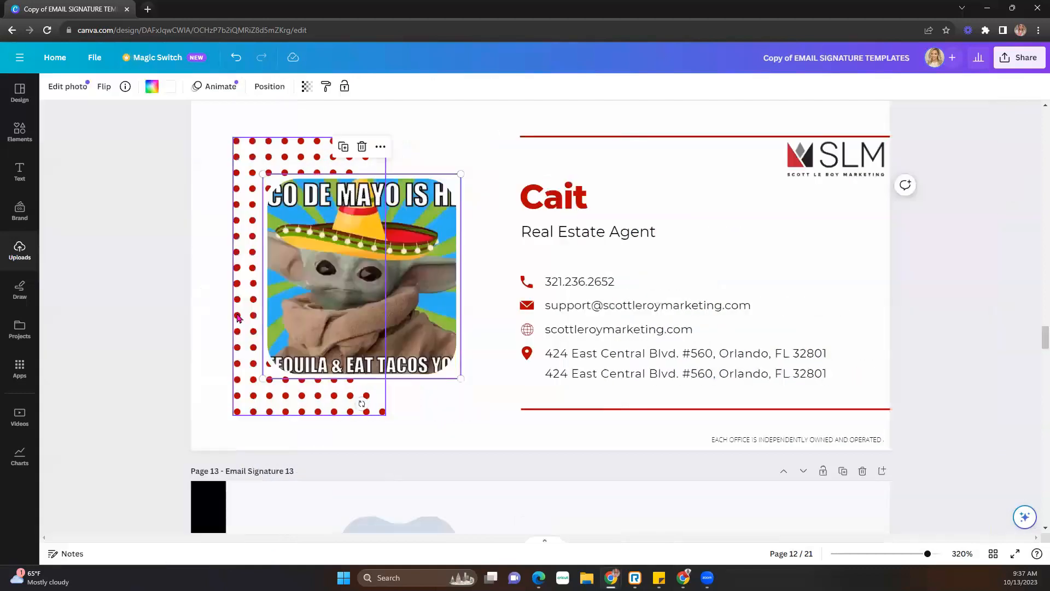
Step: Enlarge and reposition the Cinco de Mayo image inside its frame, centring the character's face and cropping out the captions
double_click(385, 228)
left_click_drag(311, 176, 253, 138)
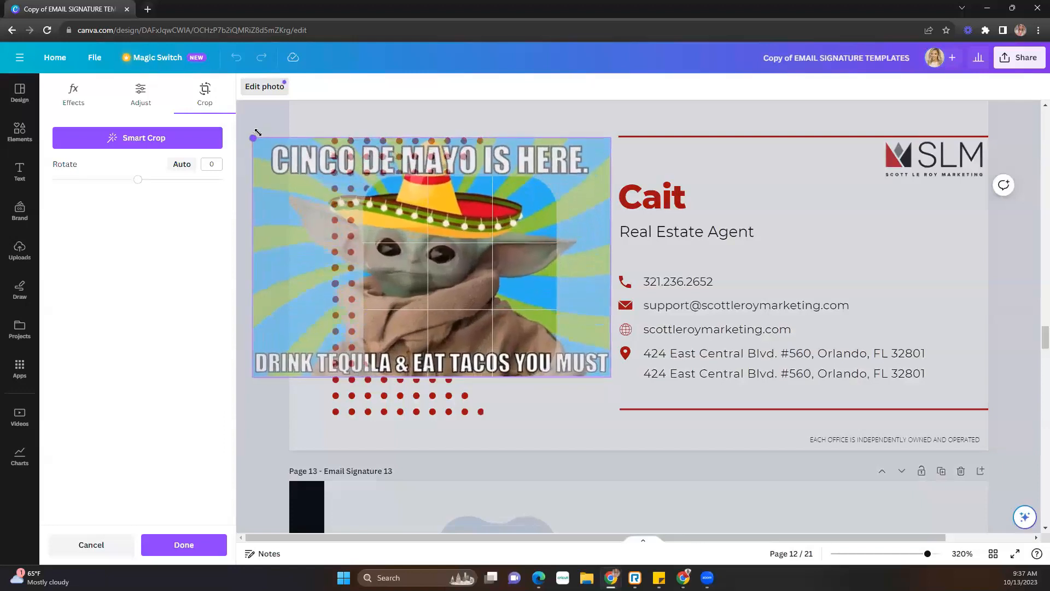
left_click_drag(524, 290, 541, 315)
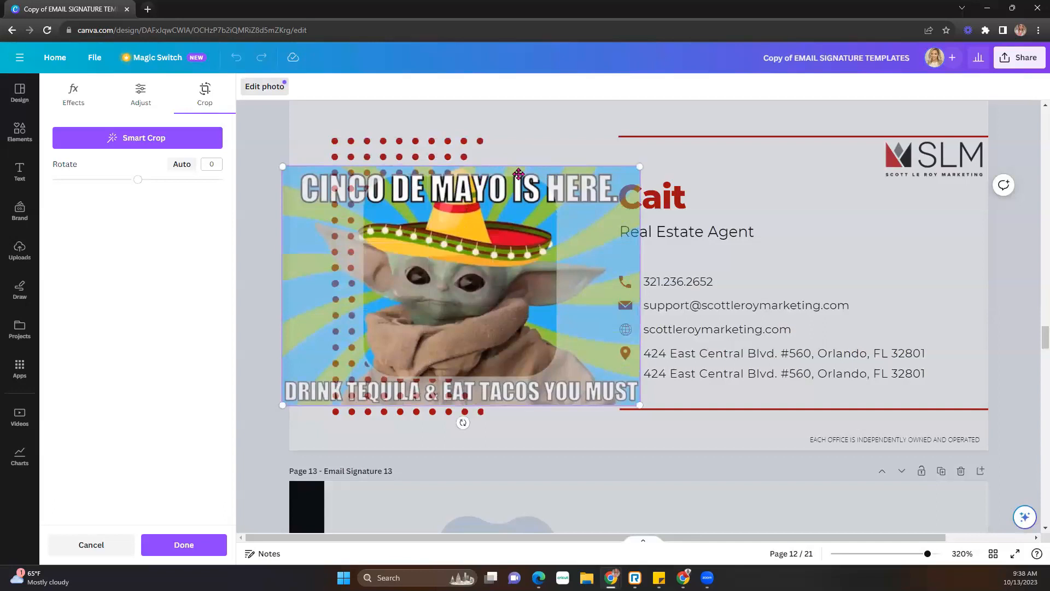
left_click_drag(641, 163, 694, 129)
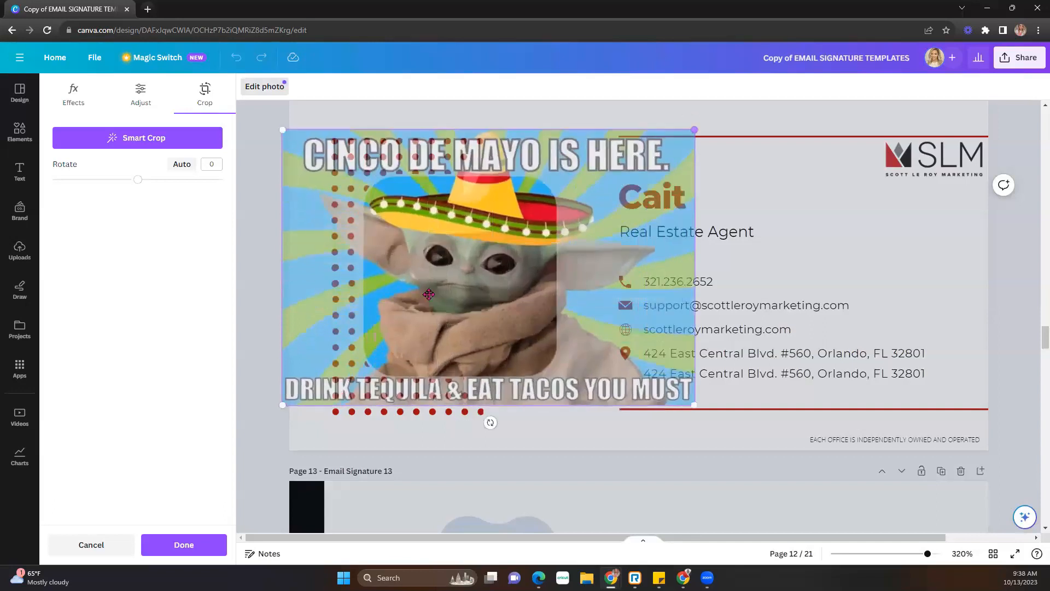
left_click_drag(452, 279, 442, 281)
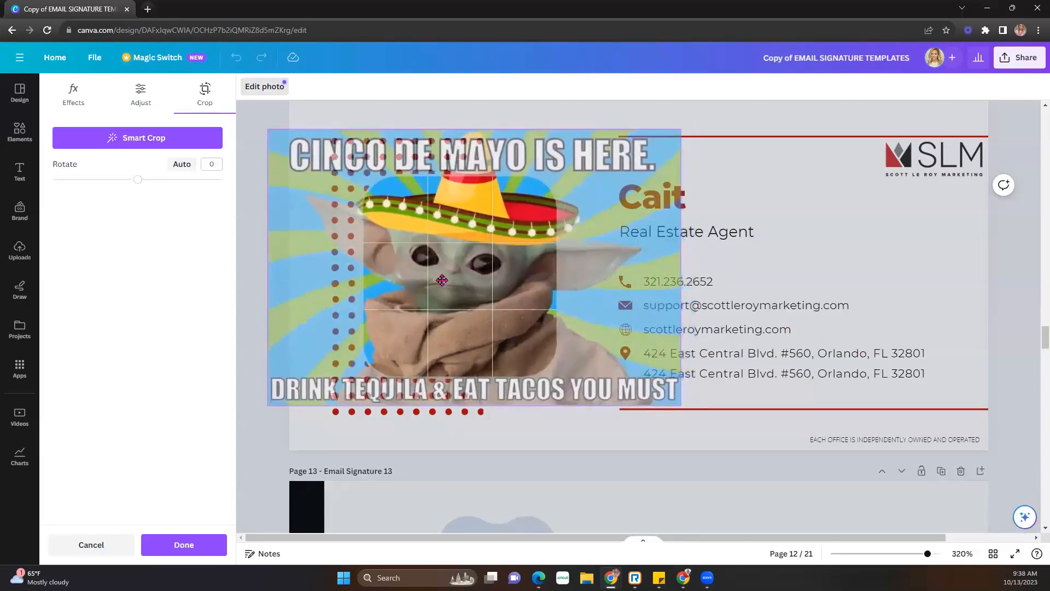
left_click(785, 250)
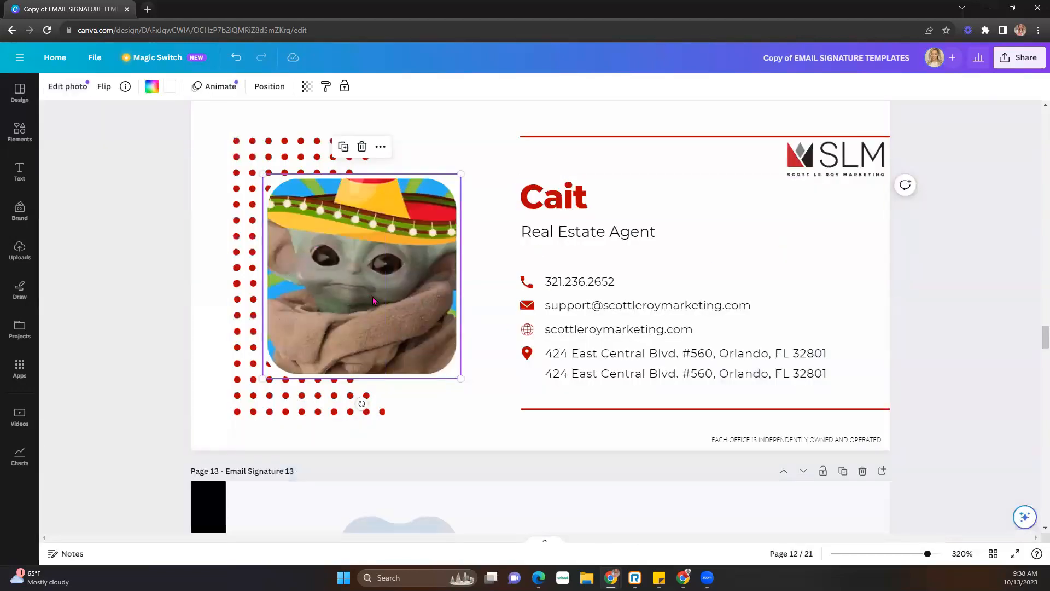
Step: Open the design's download settings and choose PNG as the file type
left_click(833, 166)
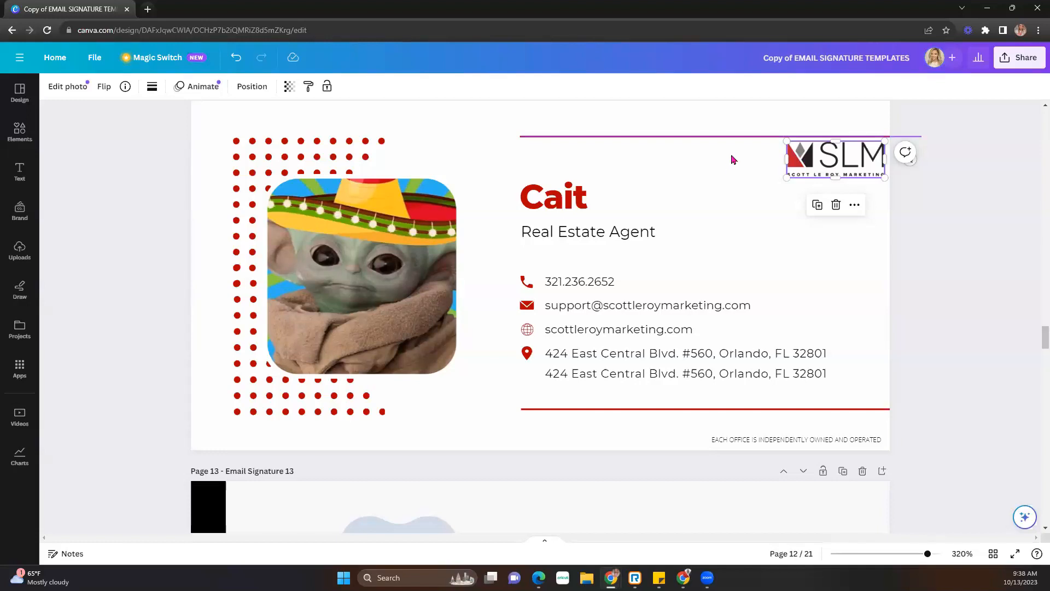
scroll(727, 218, "up", 1)
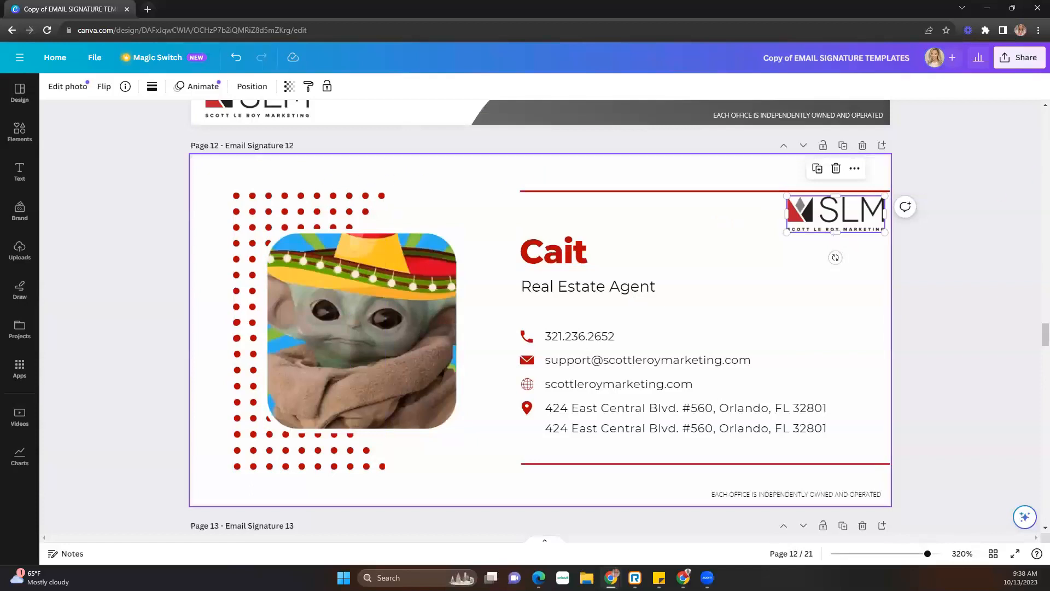
left_click(1016, 53)
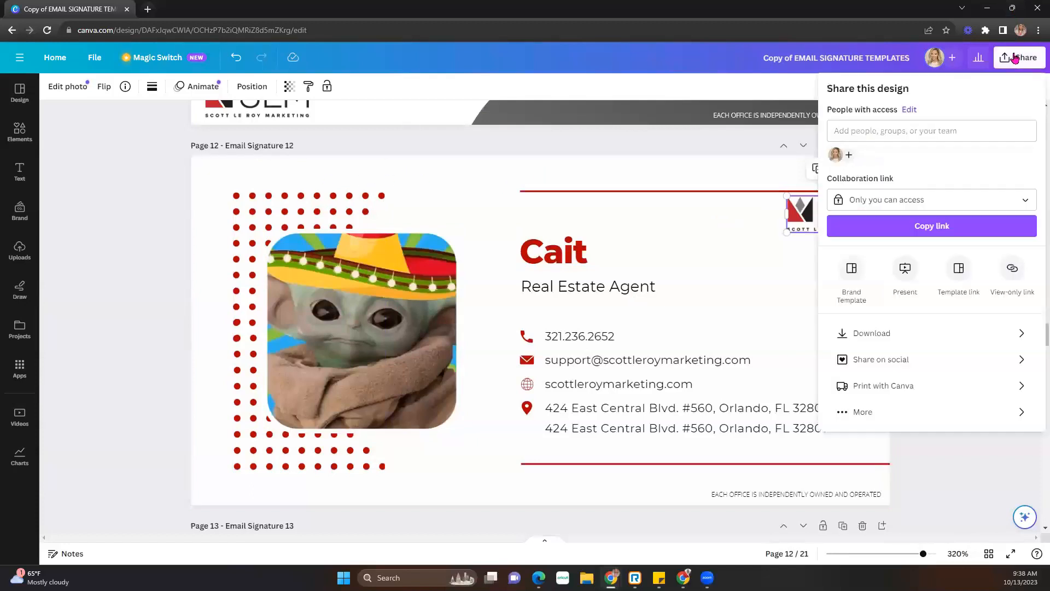
left_click(946, 332)
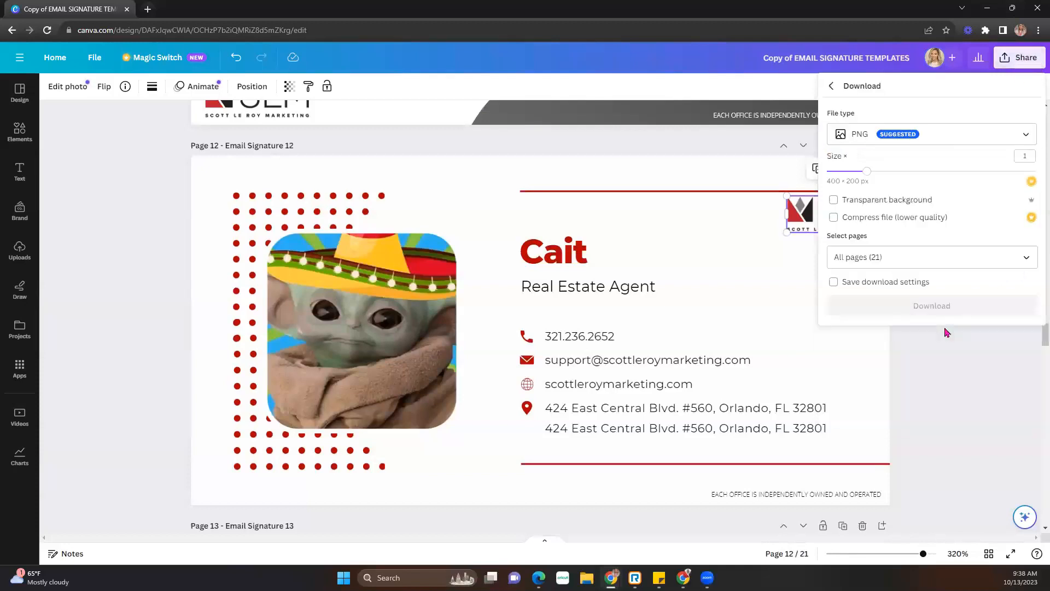
left_click(1025, 141)
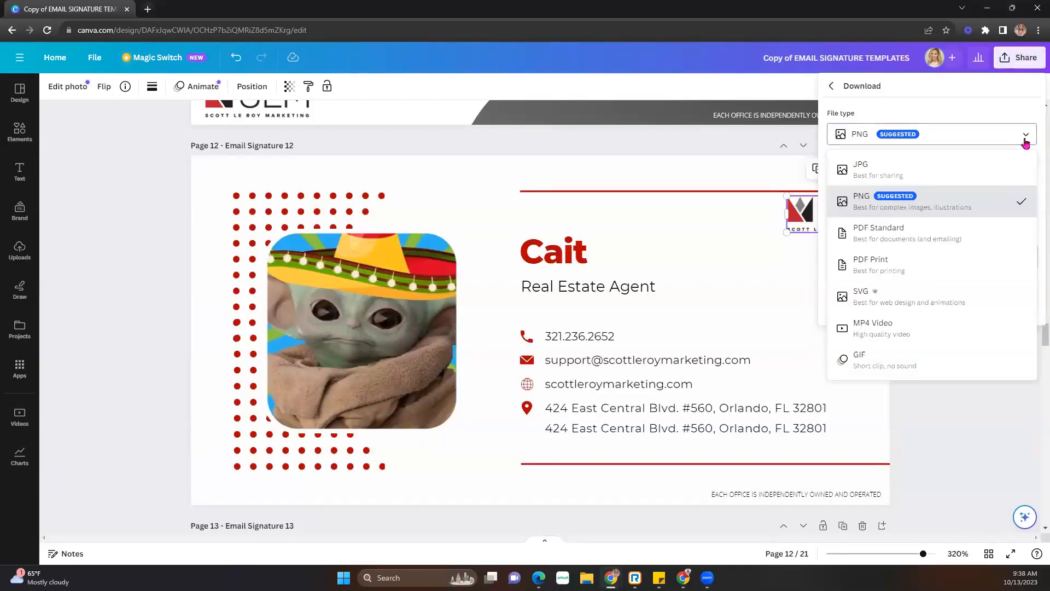
left_click(937, 212)
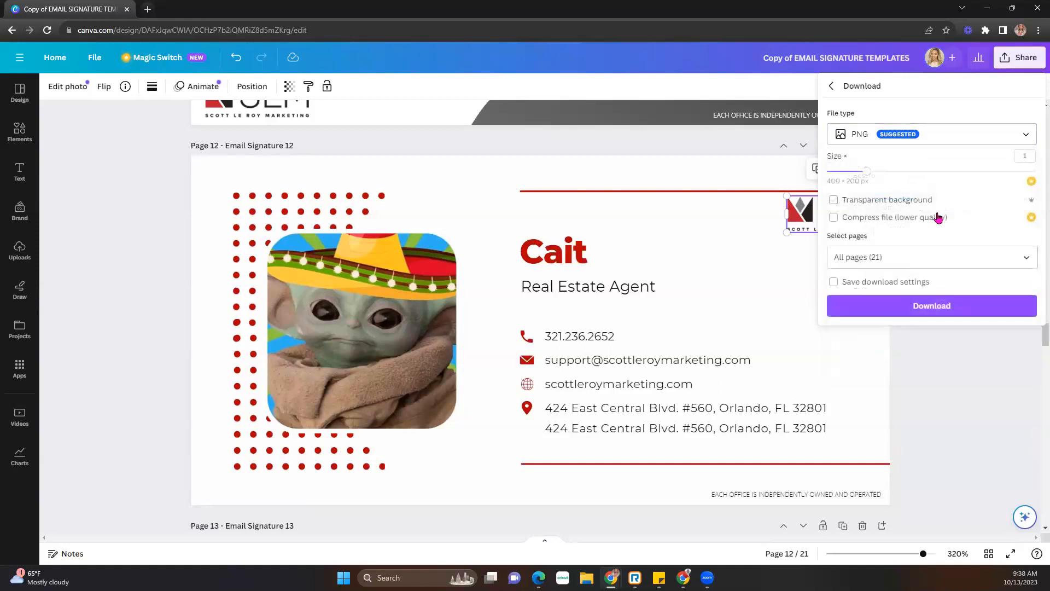
Step: Limit the export to page 12 (Email Signature 12) only, download it, and dismiss the completed-download notice
left_click(1025, 260)
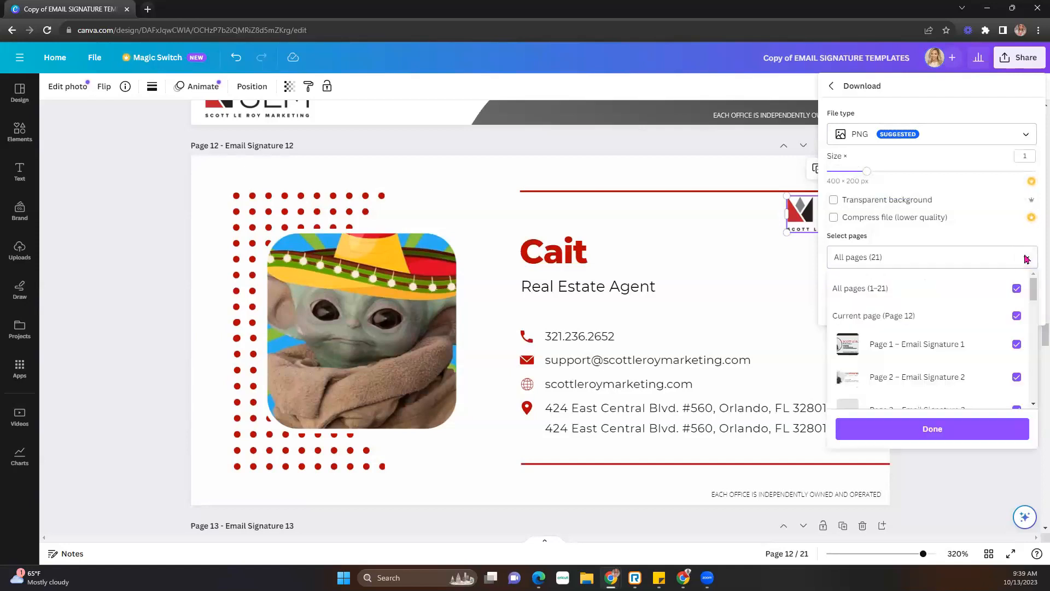
left_click(1016, 289)
scroll(1011, 331, "down", 3)
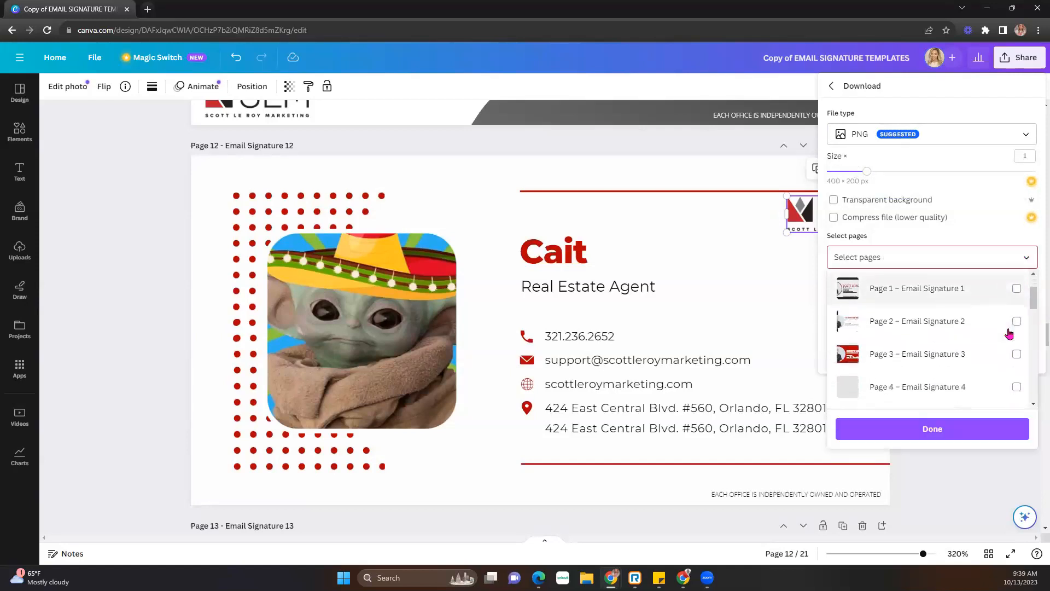
scroll(1009, 334, "down", 5)
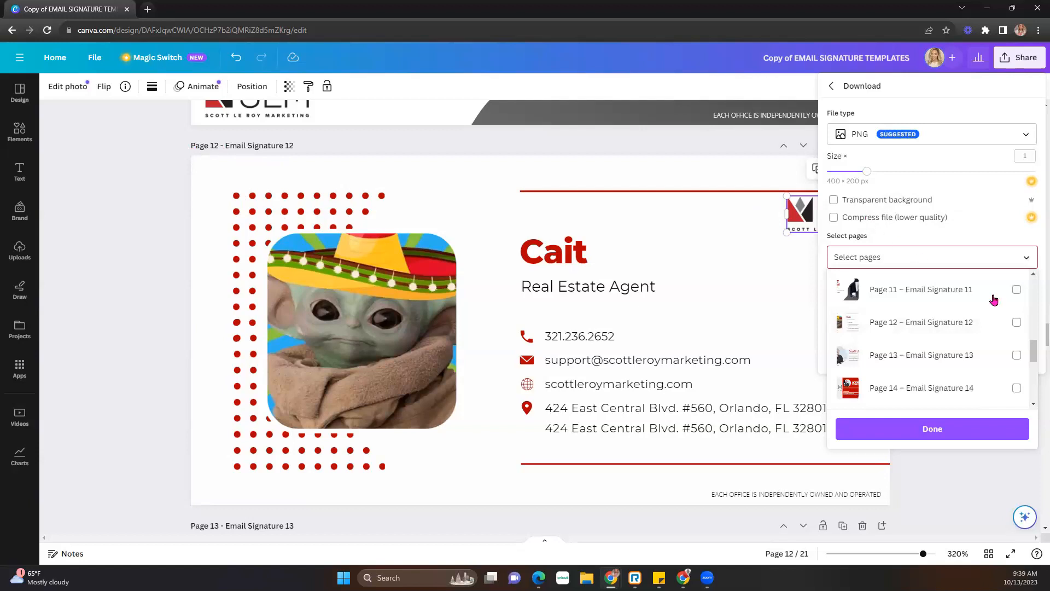
left_click(1017, 322)
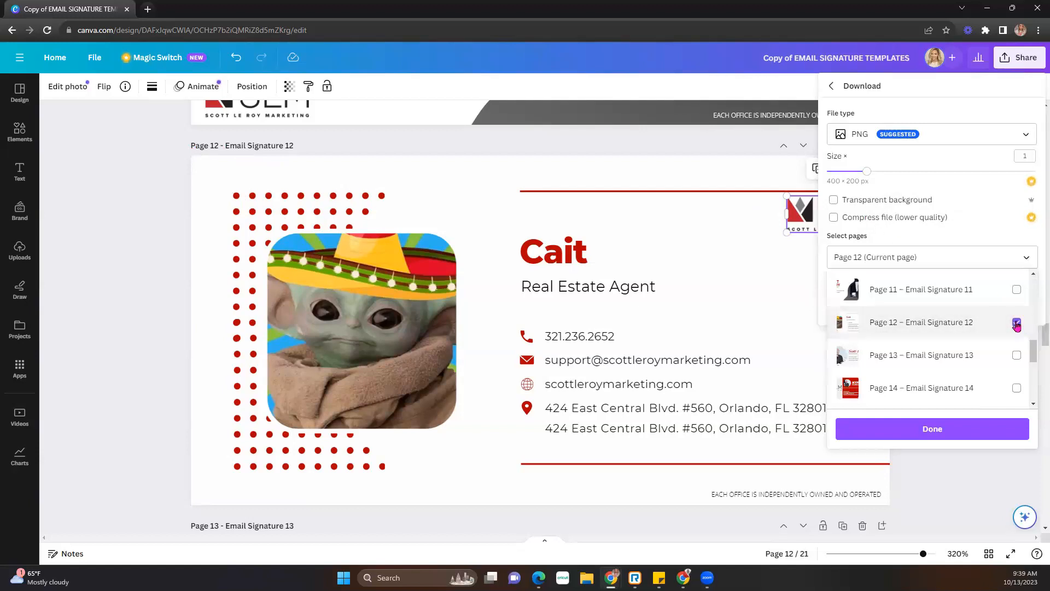
left_click(960, 435)
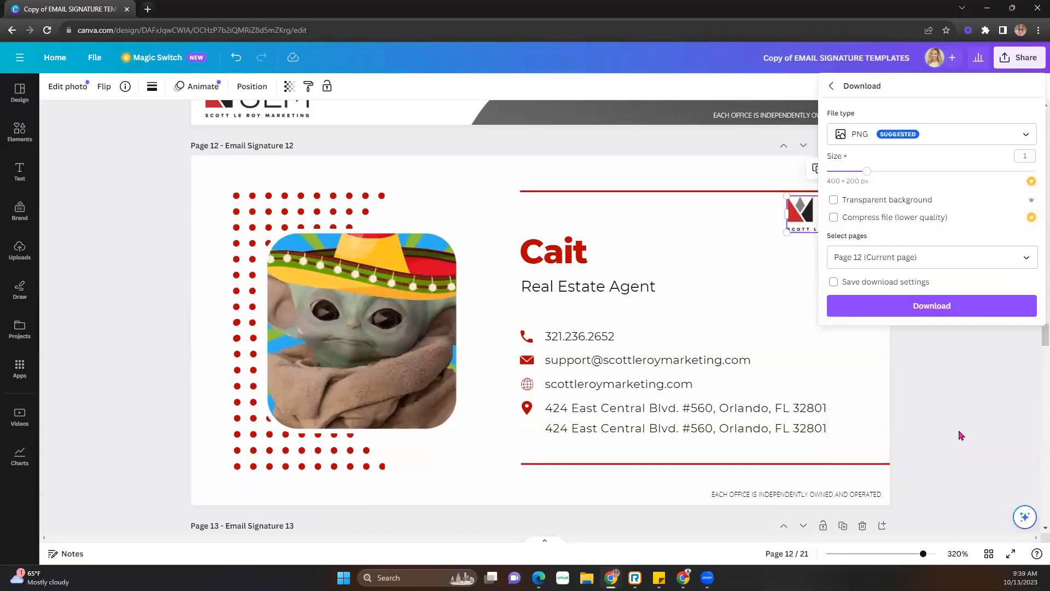
left_click(953, 311)
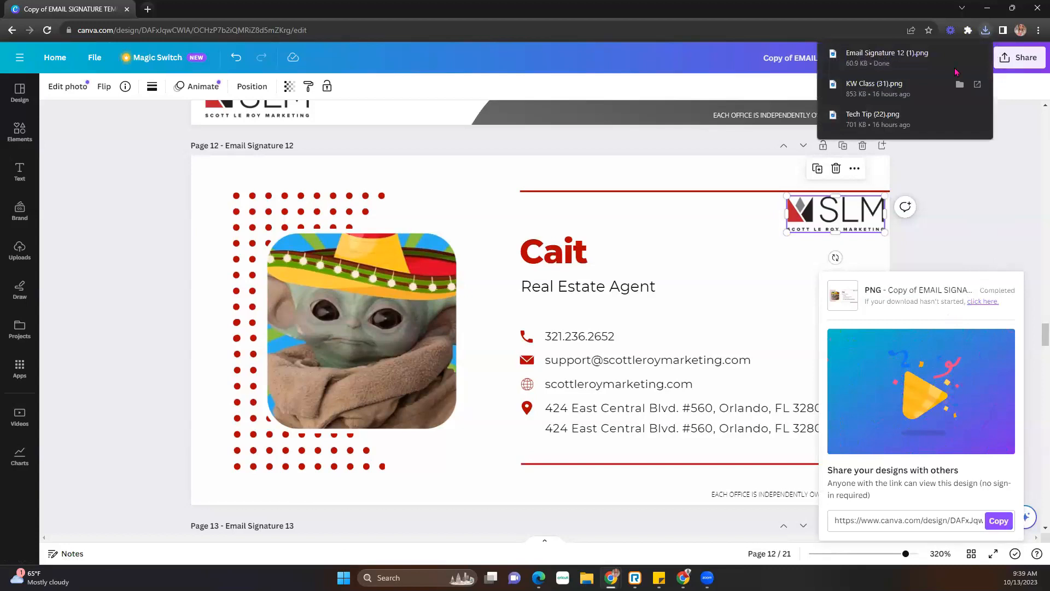
left_click(970, 183)
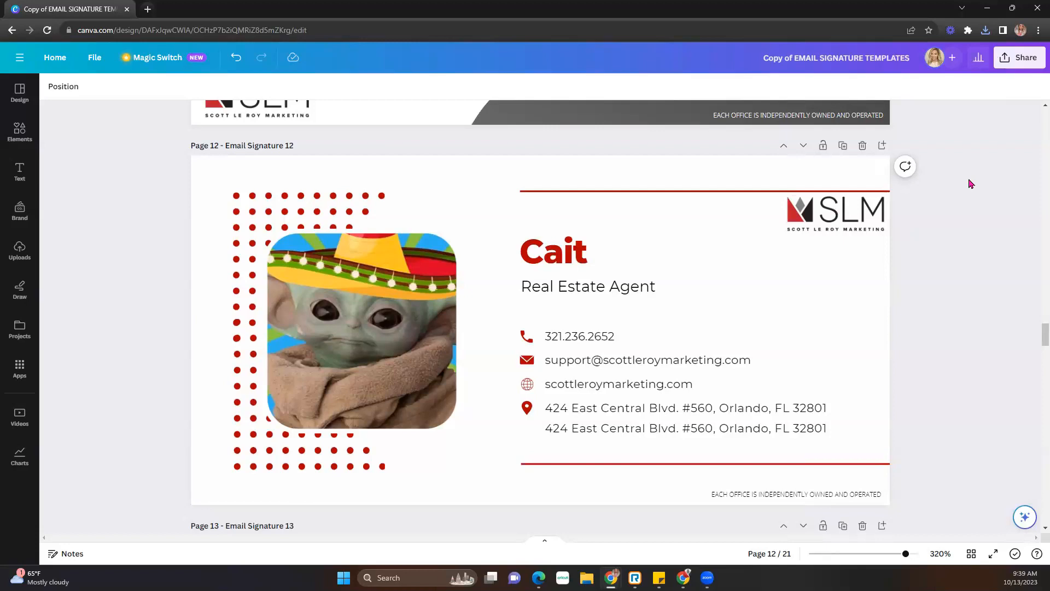
left_click(750, 360)
left_click(832, 346)
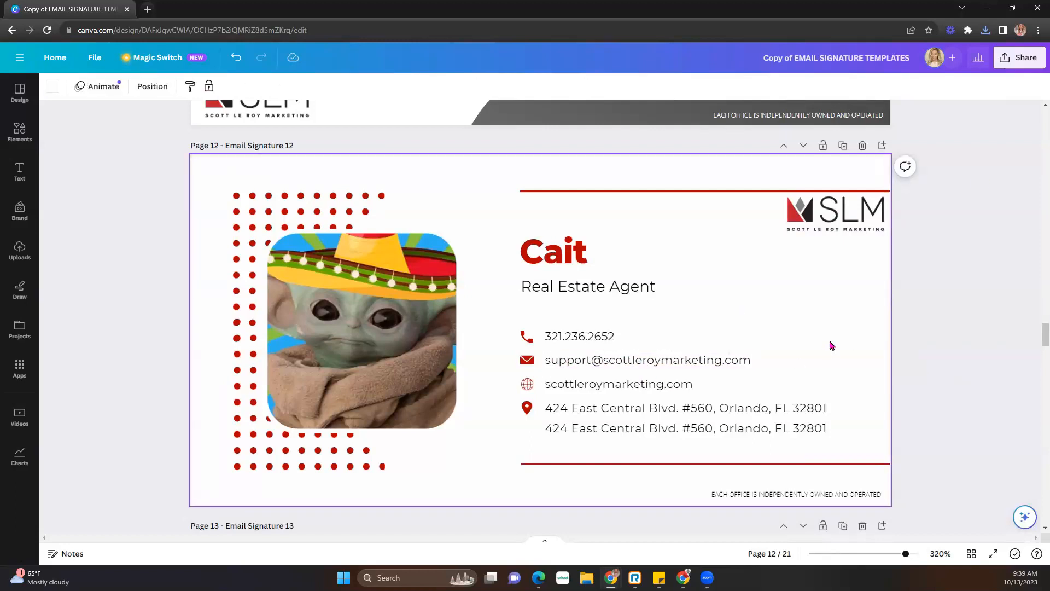